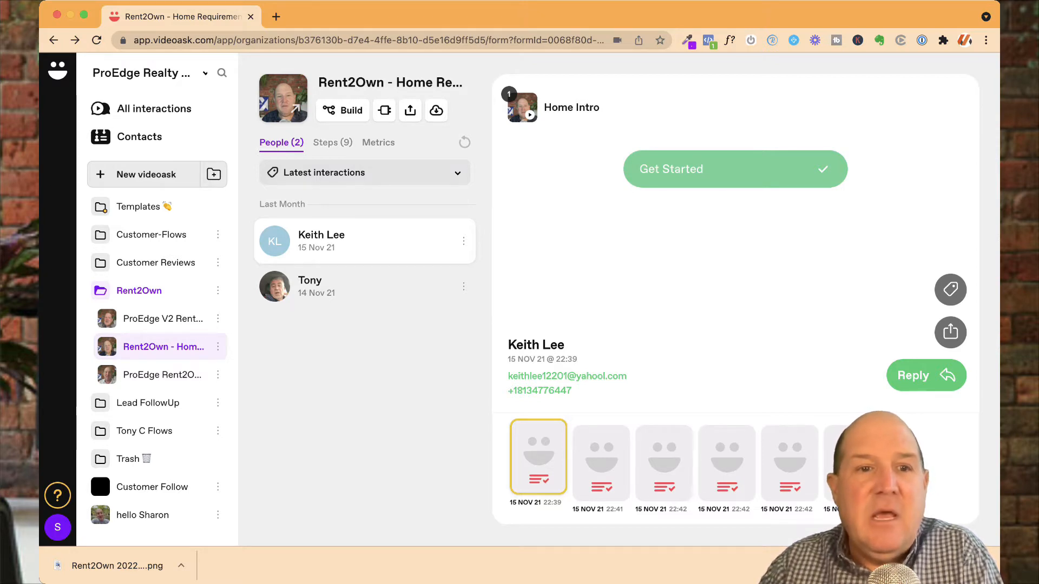
# Step: Review the answer breakdowns for the Budget, Beds and Baths steps and the metrics chart
pyautogui.click(332, 142)
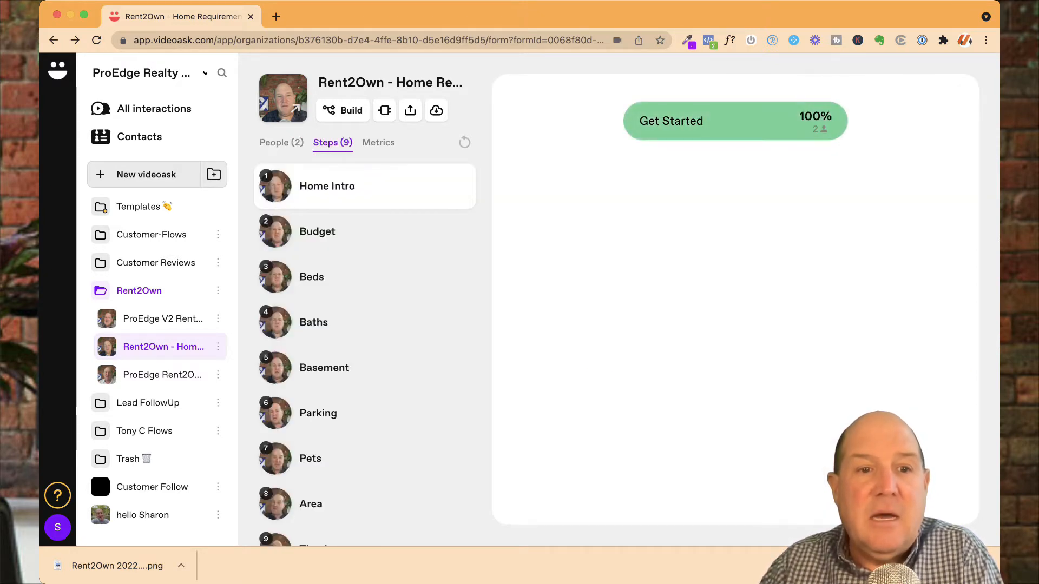
pyautogui.click(346, 235)
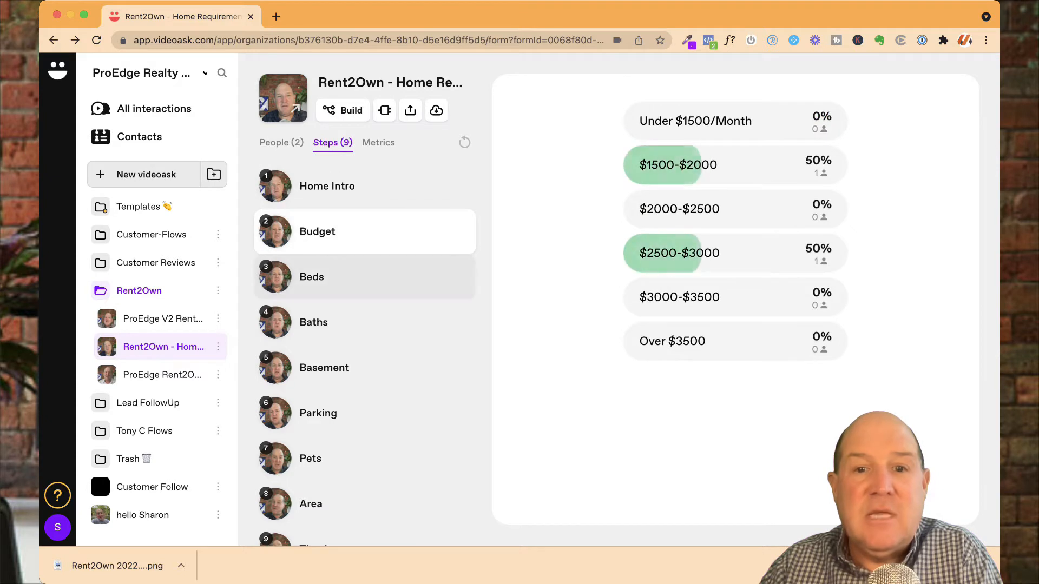
pyautogui.click(346, 277)
pyautogui.click(346, 231)
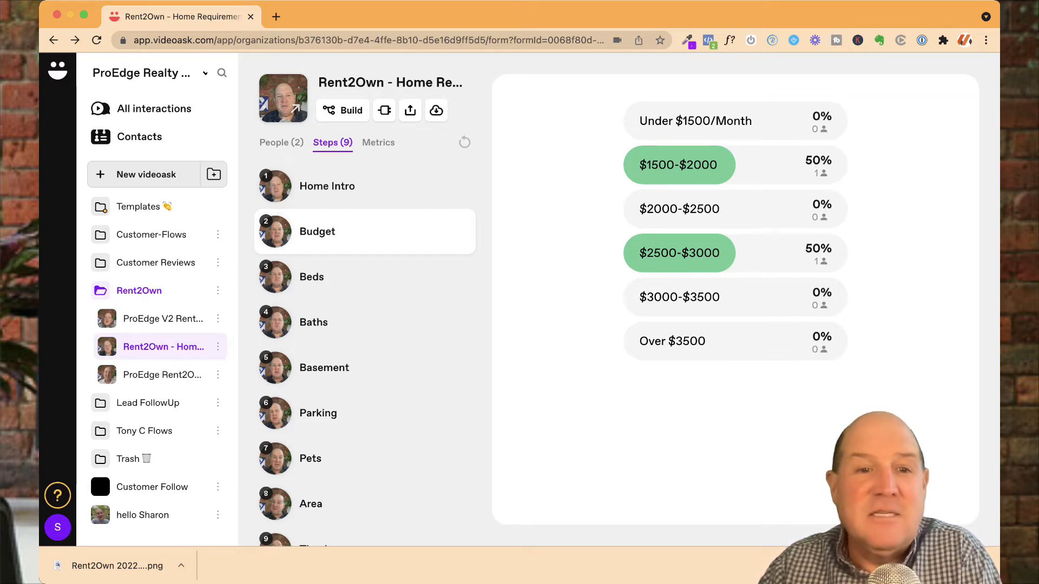
pyautogui.click(346, 277)
pyautogui.click(346, 322)
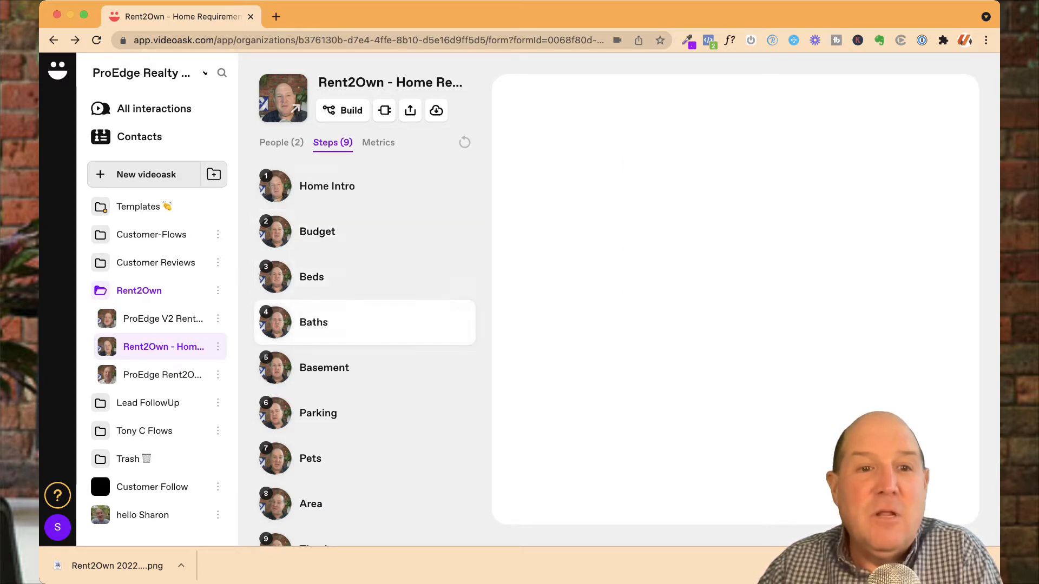
pyautogui.click(378, 143)
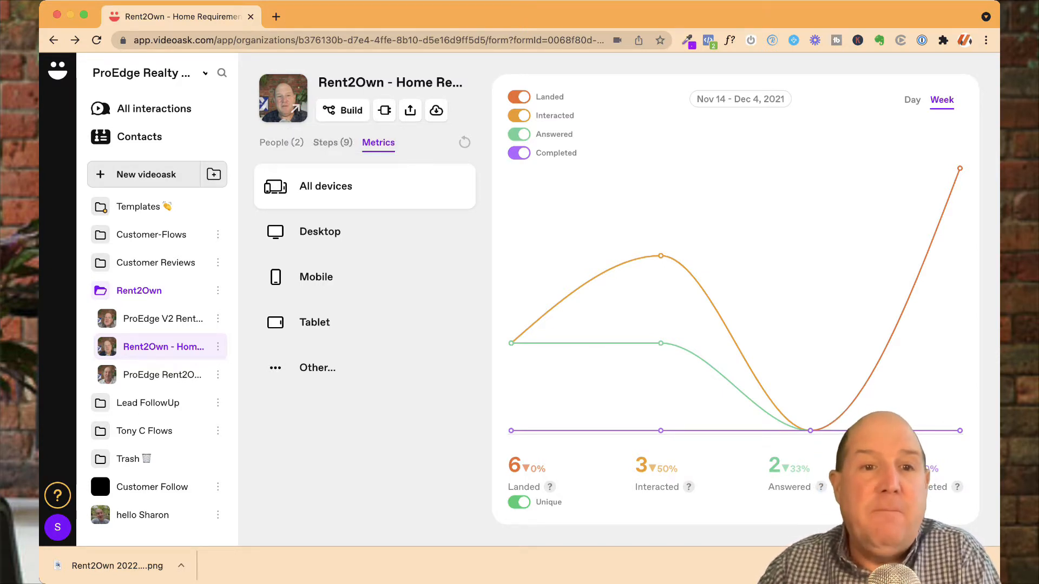
# Step: Browse the first respondent's answers step by step from Home Intro through Parking
pyautogui.click(282, 143)
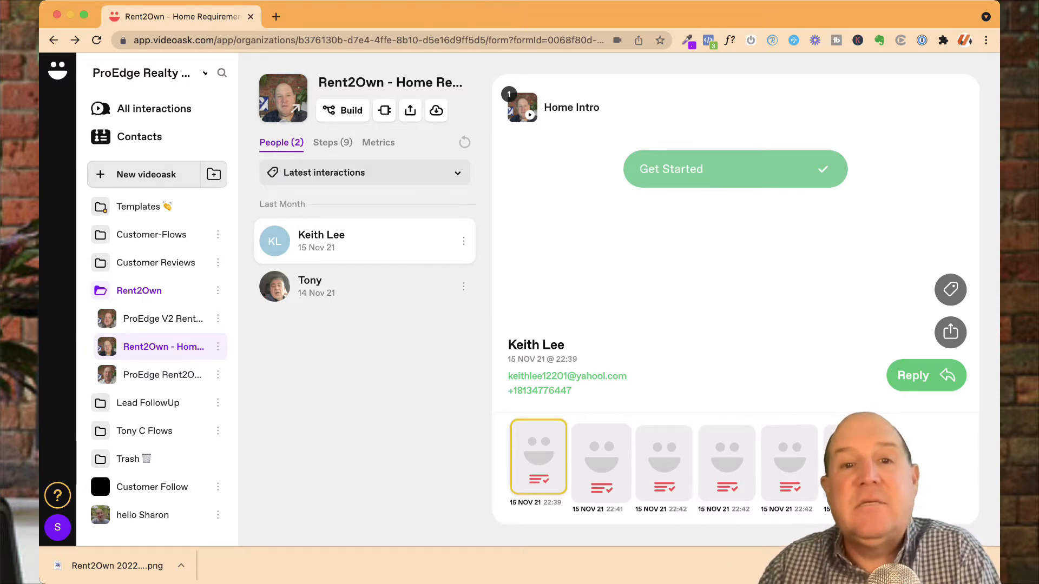
pyautogui.click(601, 463)
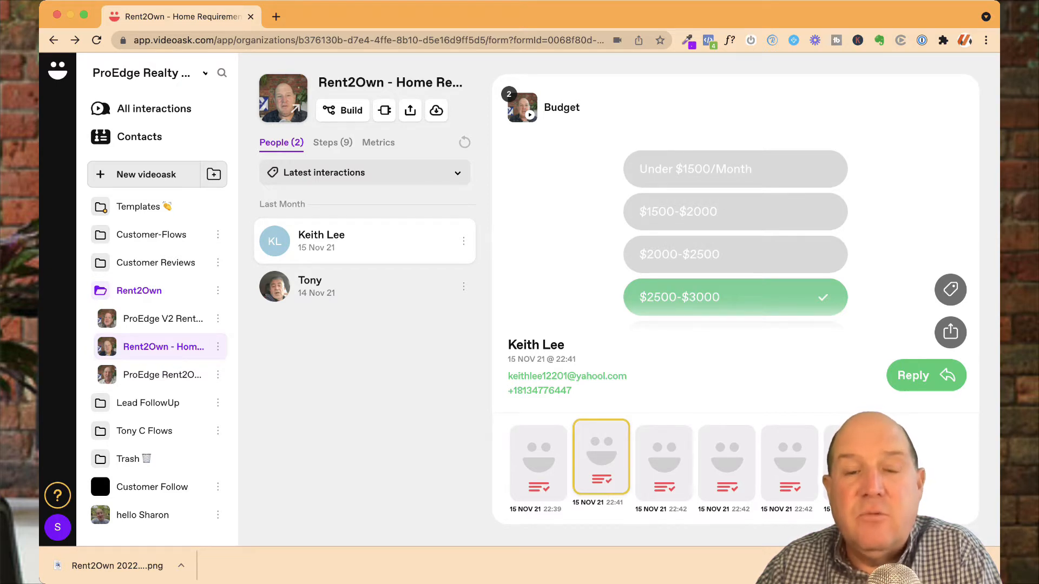
pyautogui.click(664, 464)
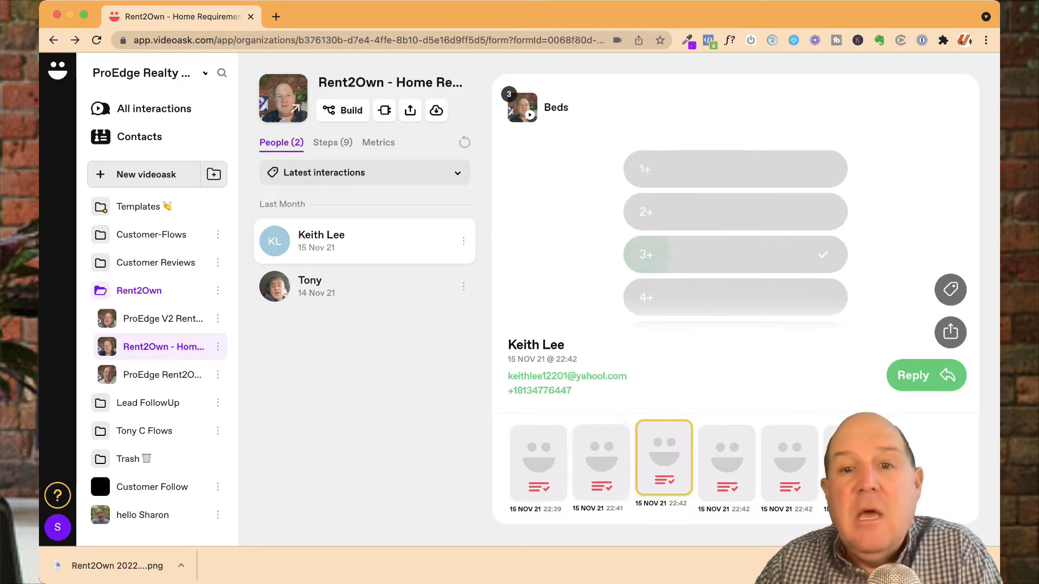
pyautogui.click(726, 464)
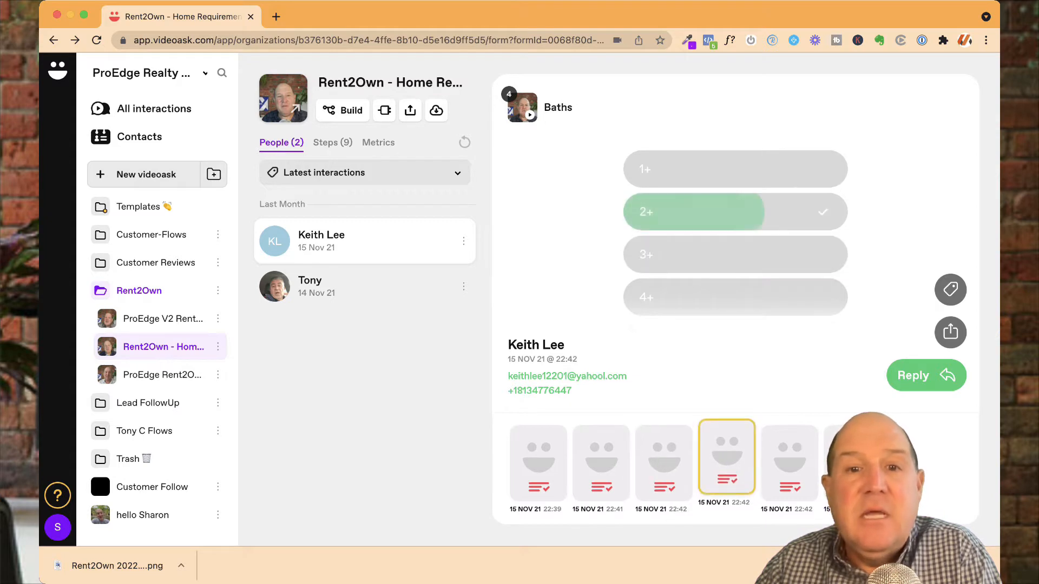
pyautogui.click(789, 463)
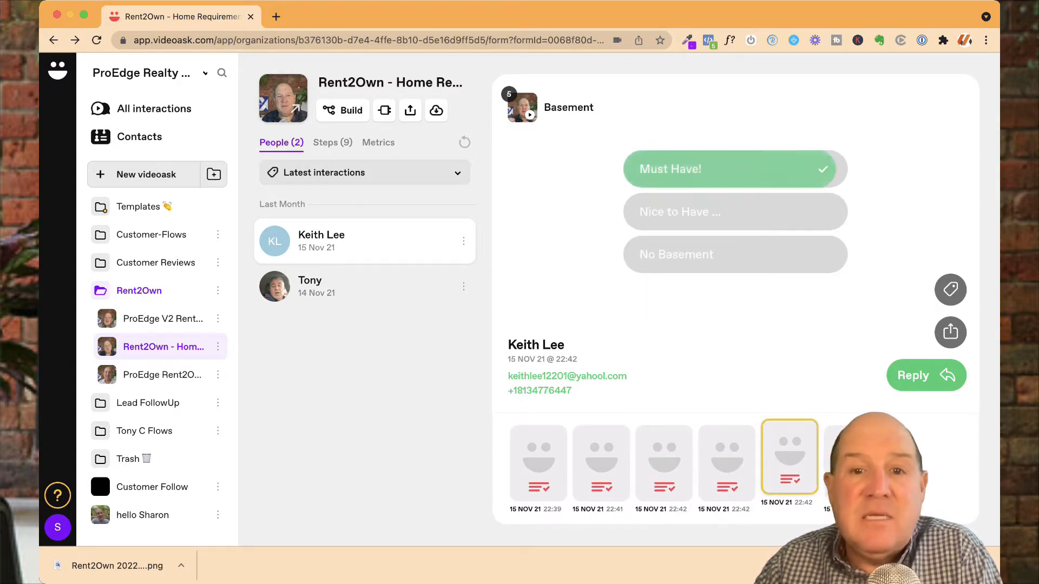
pyautogui.click(852, 464)
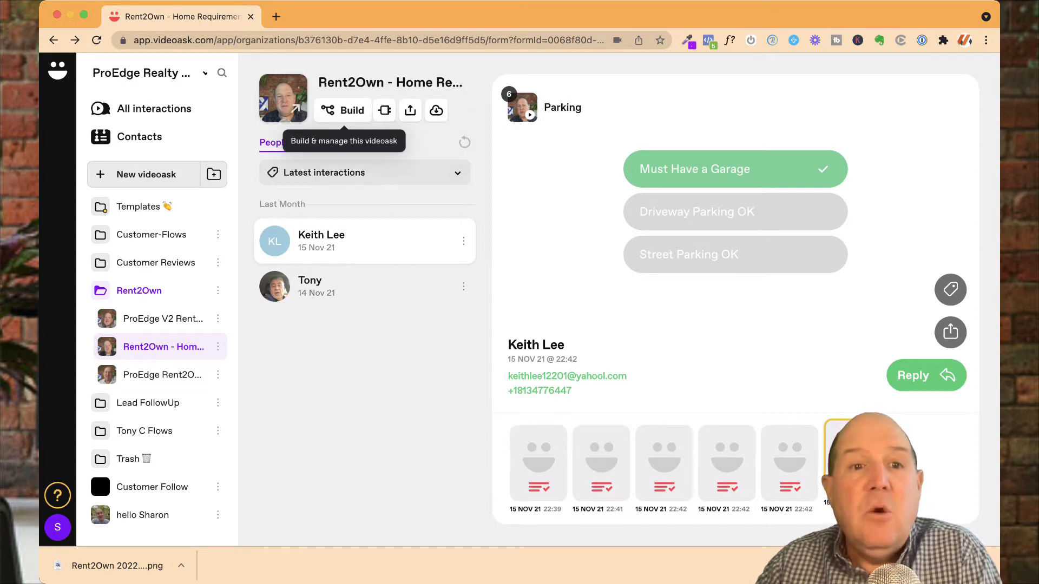
# Step: Open the videoask builder and pan across the whole step flow to the end redirect
pyautogui.click(342, 110)
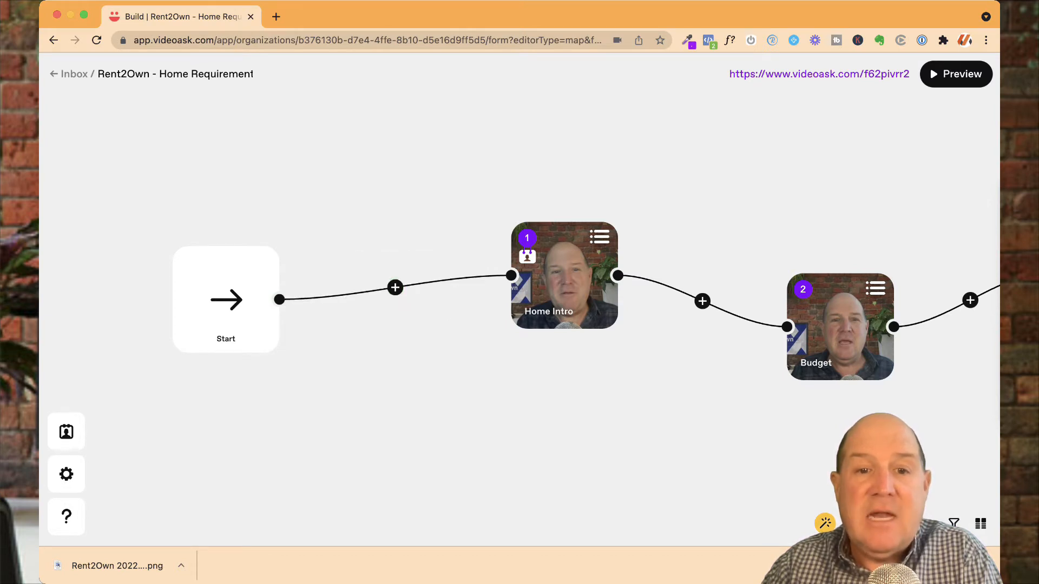
pyautogui.hscroll(1, 520, 300)
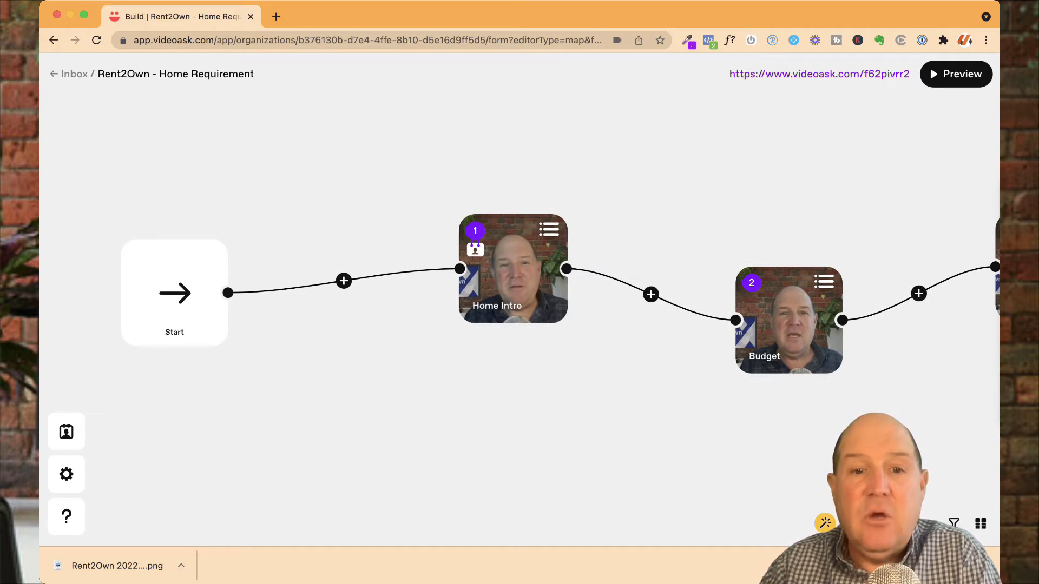
pyautogui.hscroll(3, 519, 293)
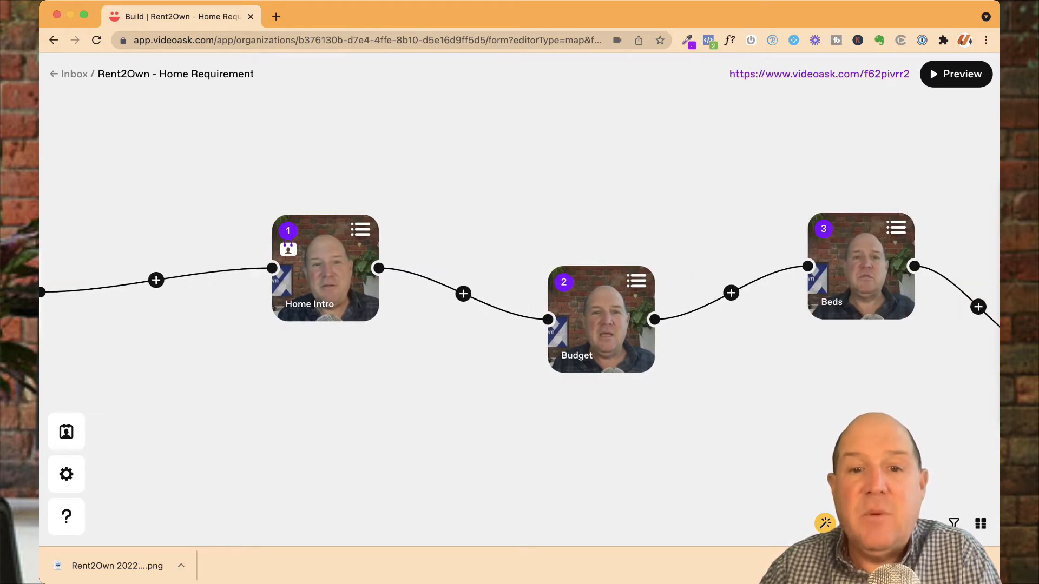
pyautogui.hscroll(3, 519, 294)
pyautogui.hscroll(8, 520, 294)
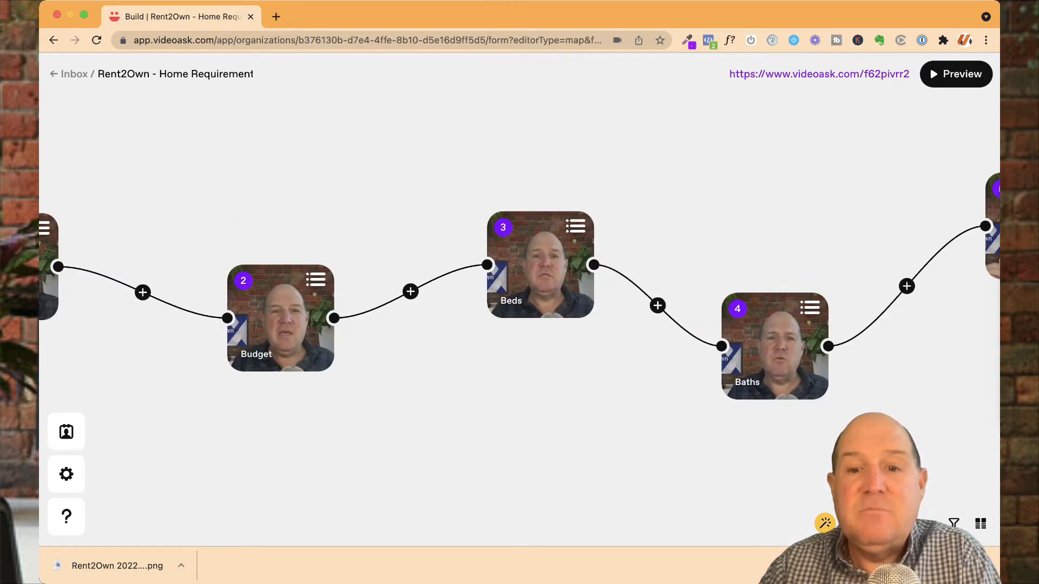
pyautogui.hscroll(6, 520, 287)
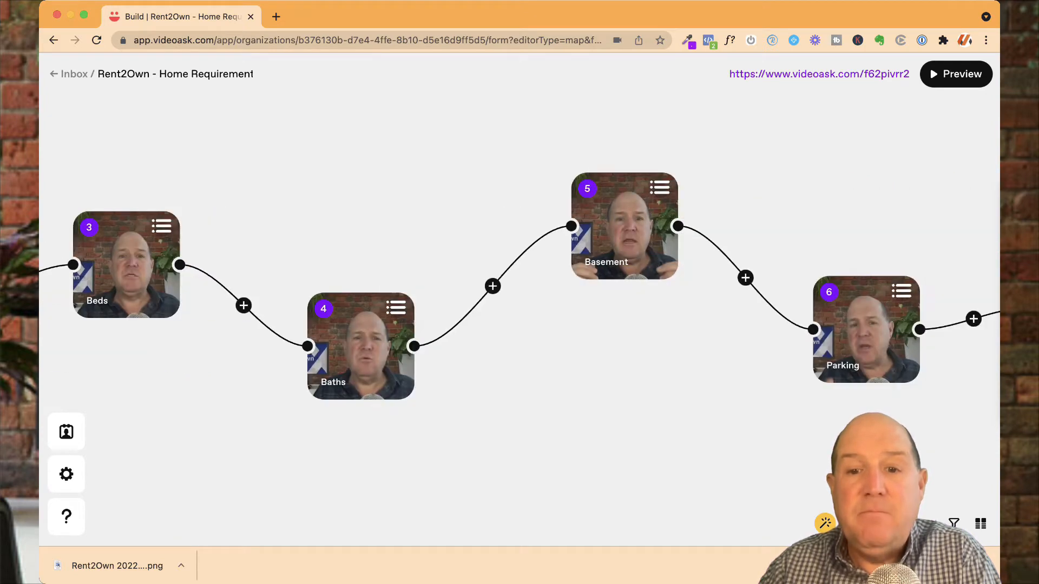
pyautogui.hscroll(8, 520, 292)
pyautogui.scroll(-2, 519, 292)
pyautogui.hscroll(1, 519, 226)
pyautogui.scroll(-1, 519, 226)
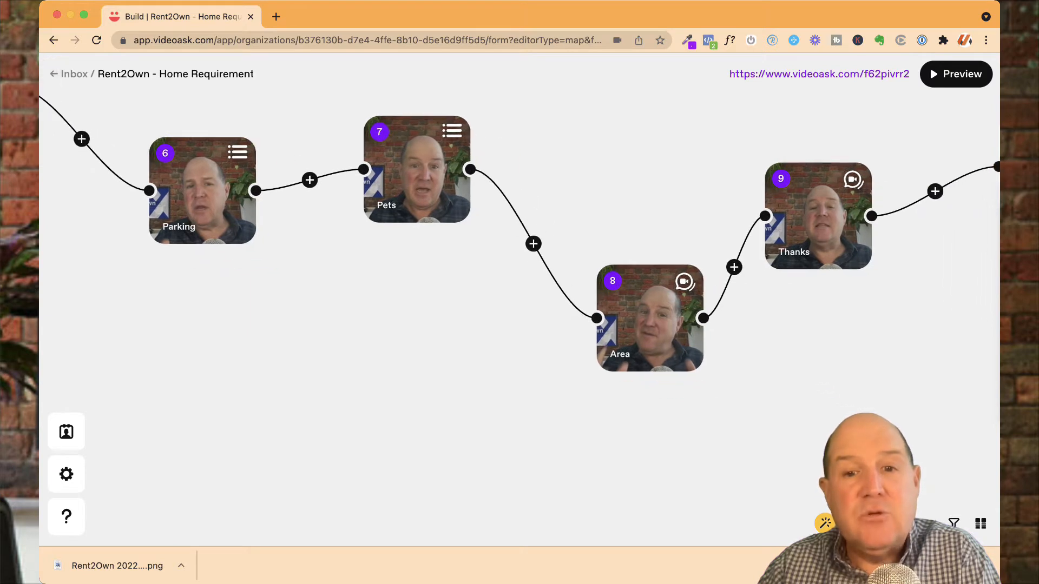
pyautogui.hscroll(3, 519, 281)
pyautogui.scroll(1, 519, 281)
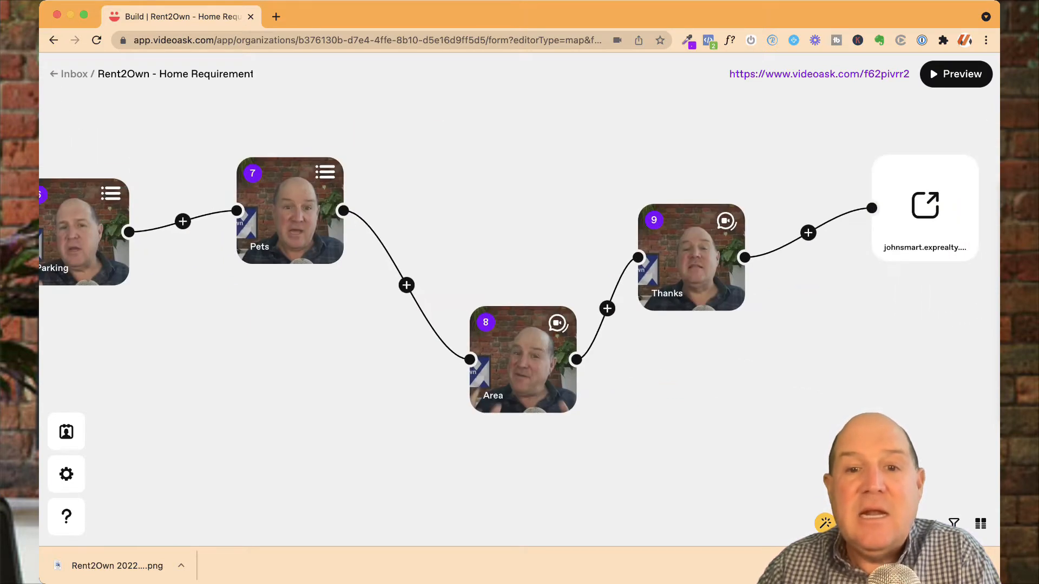
pyautogui.hscroll(1, 520, 303)
pyautogui.scroll(1, 520, 303)
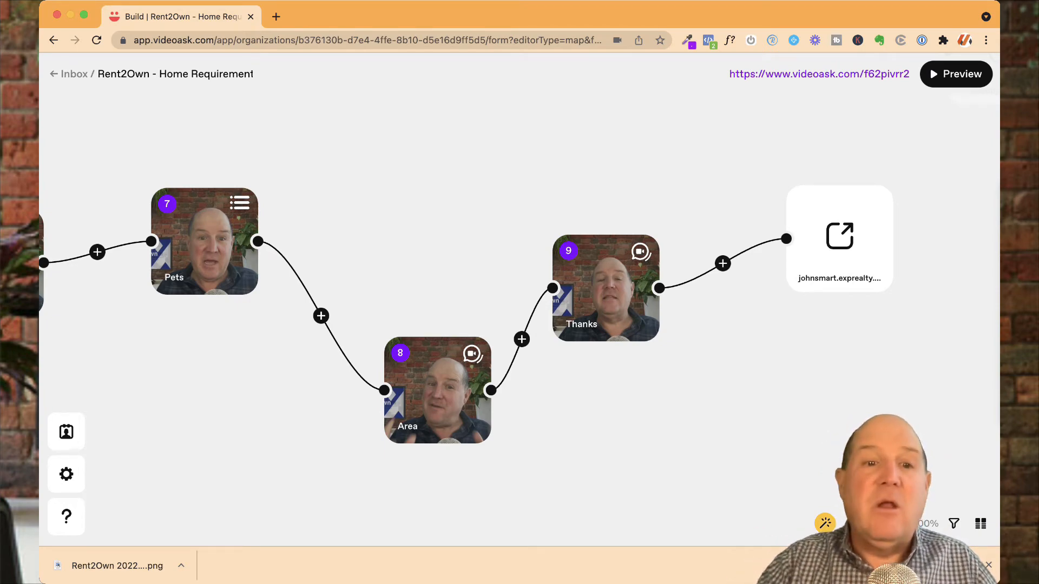
pyautogui.hscroll(-6, 519, 300)
pyautogui.hscroll(-15, 519, 299)
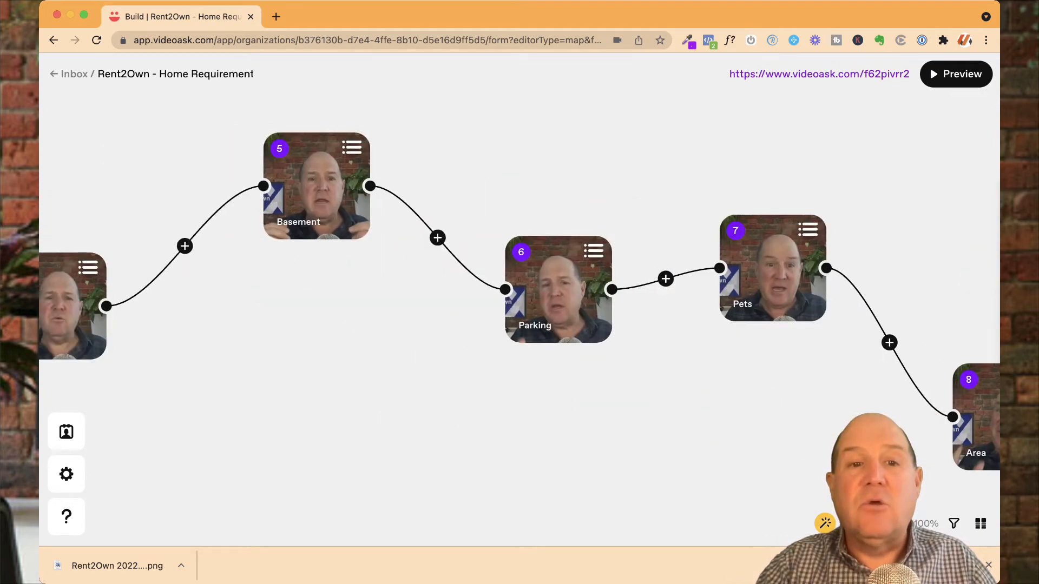
pyautogui.hscroll(-5, 519, 299)
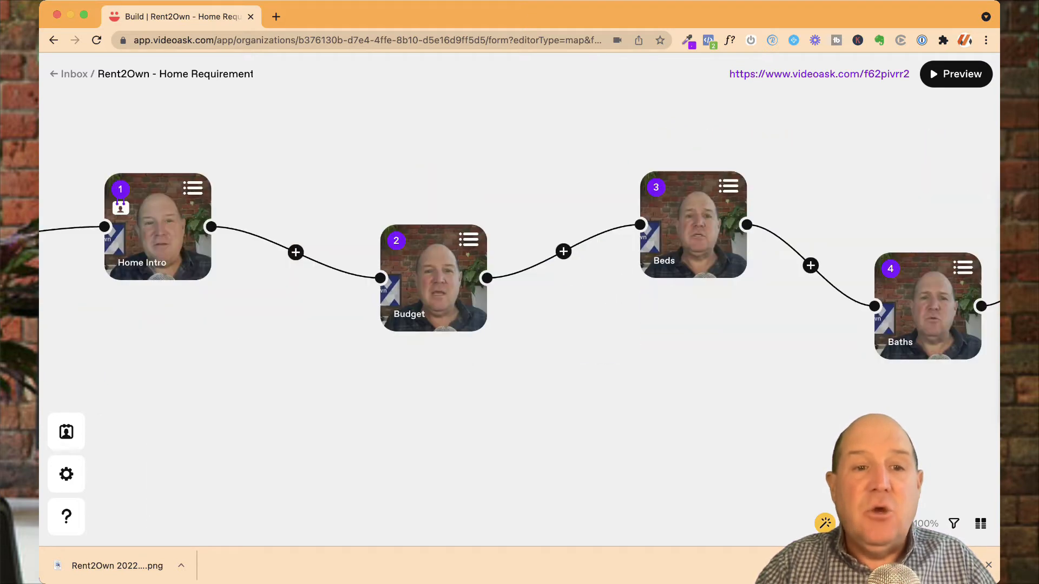
pyautogui.hscroll(1, 519, 254)
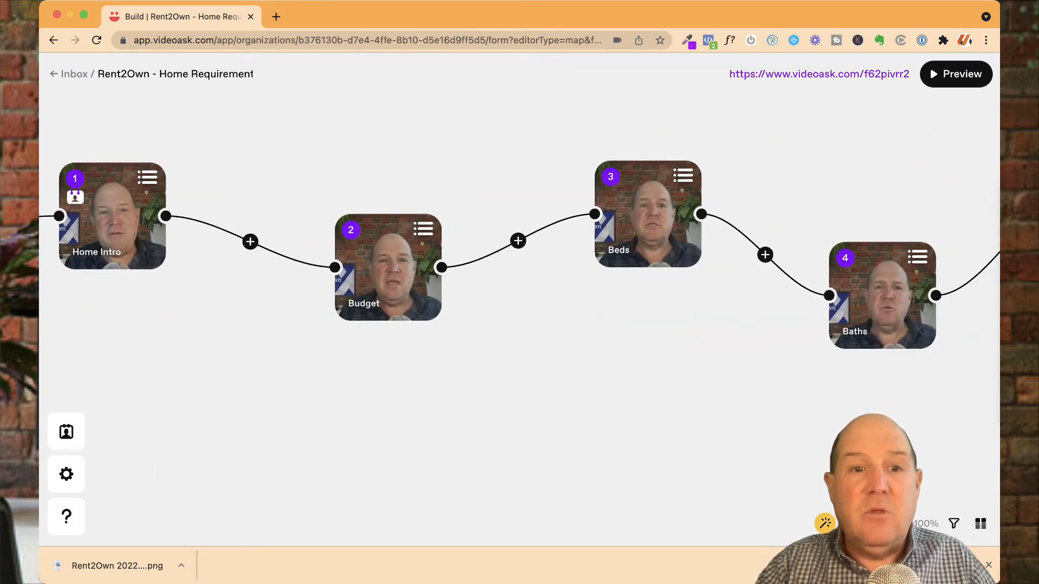
# Step: Inspect the Budget step's answer choices and video replacement options without changing them
pyautogui.click(388, 268)
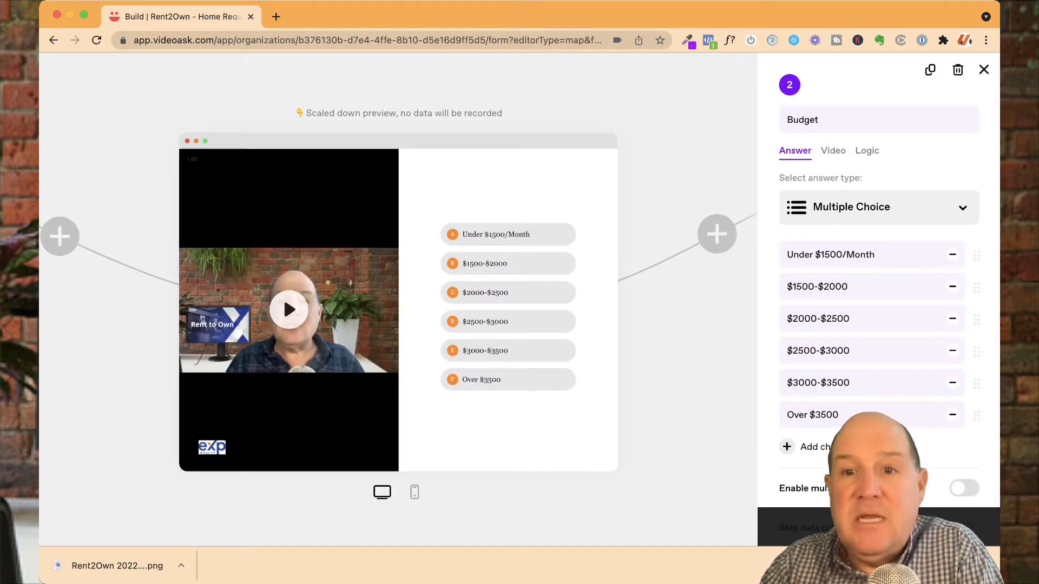
pyautogui.click(833, 151)
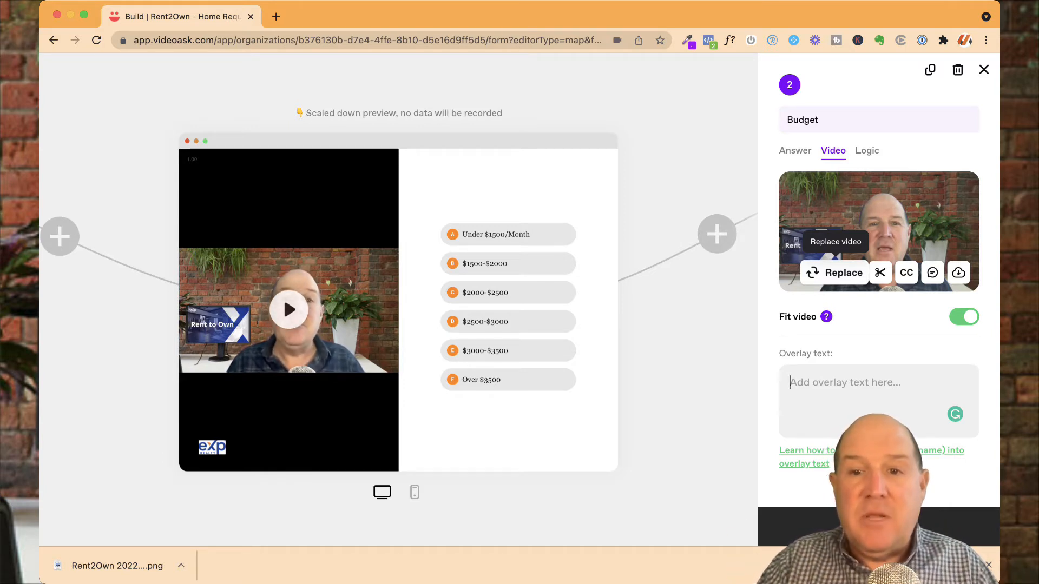
pyautogui.click(837, 272)
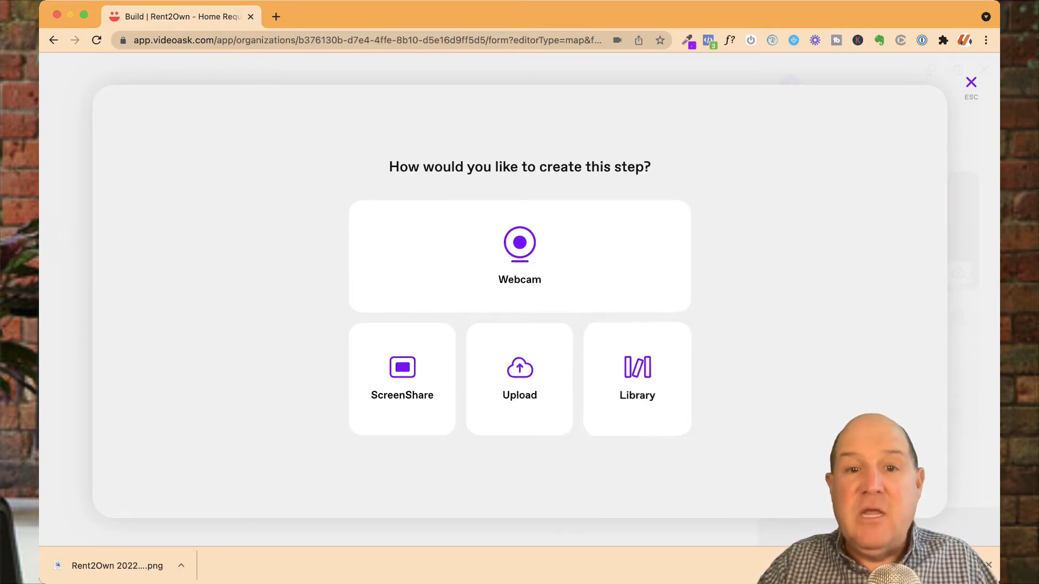
pyautogui.press('Escape')
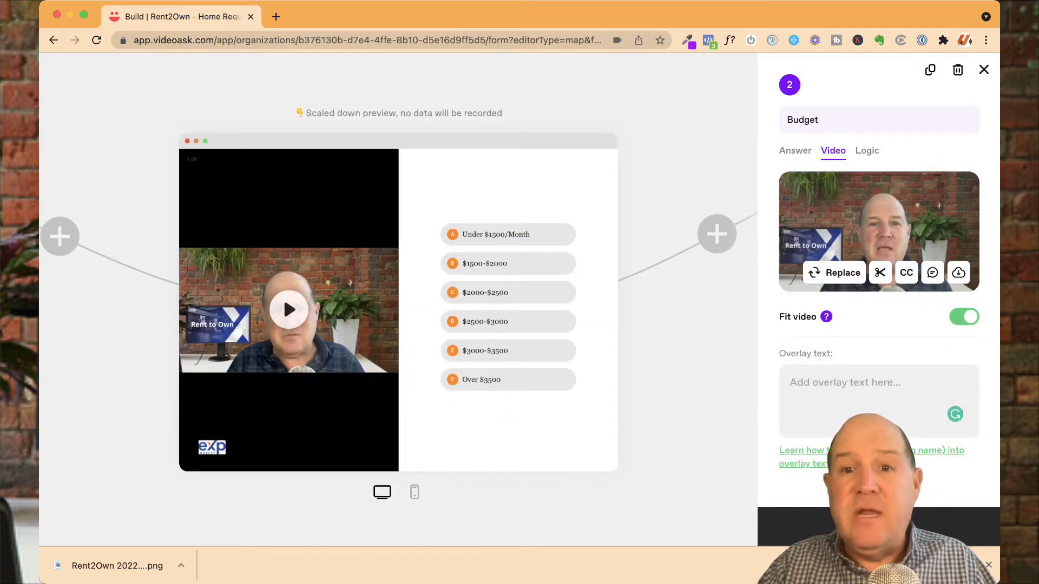
pyautogui.click(795, 151)
pyautogui.moveTo(878, 207)
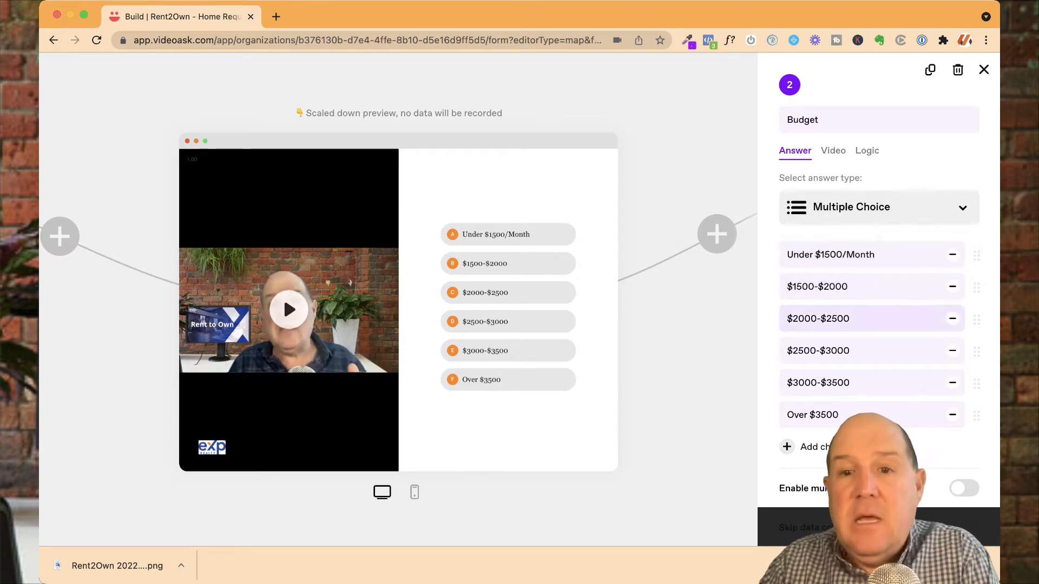
pyautogui.press('Escape')
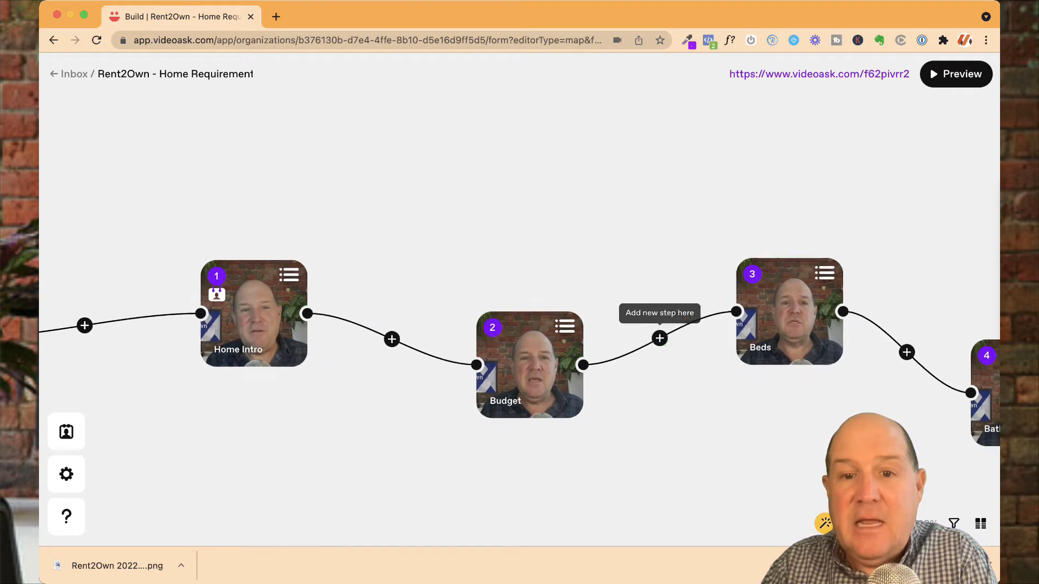
# Step: Insert a new step between Budget and Beds, reached by the Under $1500/Month option, using a library video
pyautogui.click(664, 351)
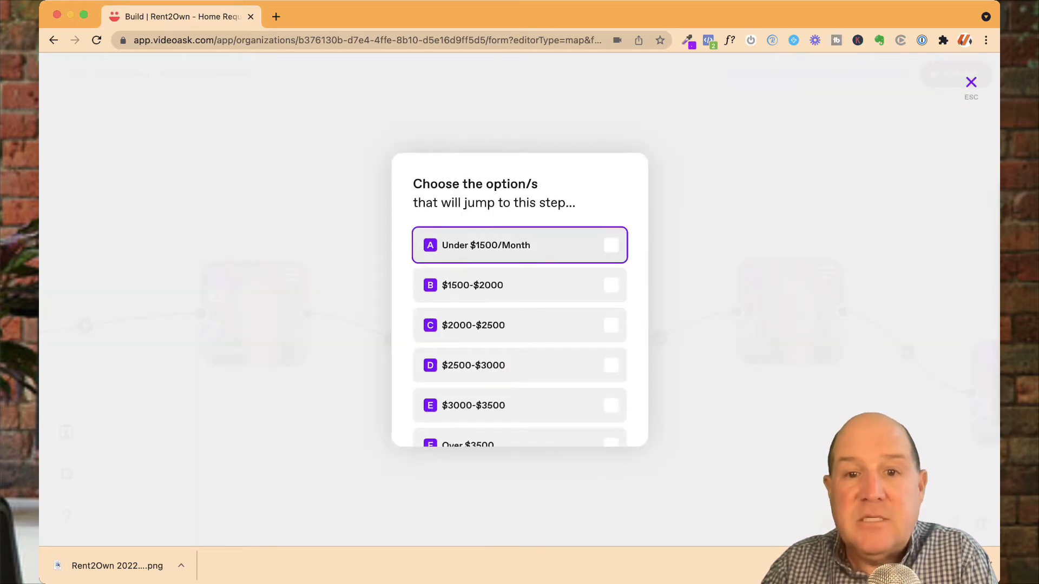
pyautogui.click(519, 245)
pyautogui.click(519, 427)
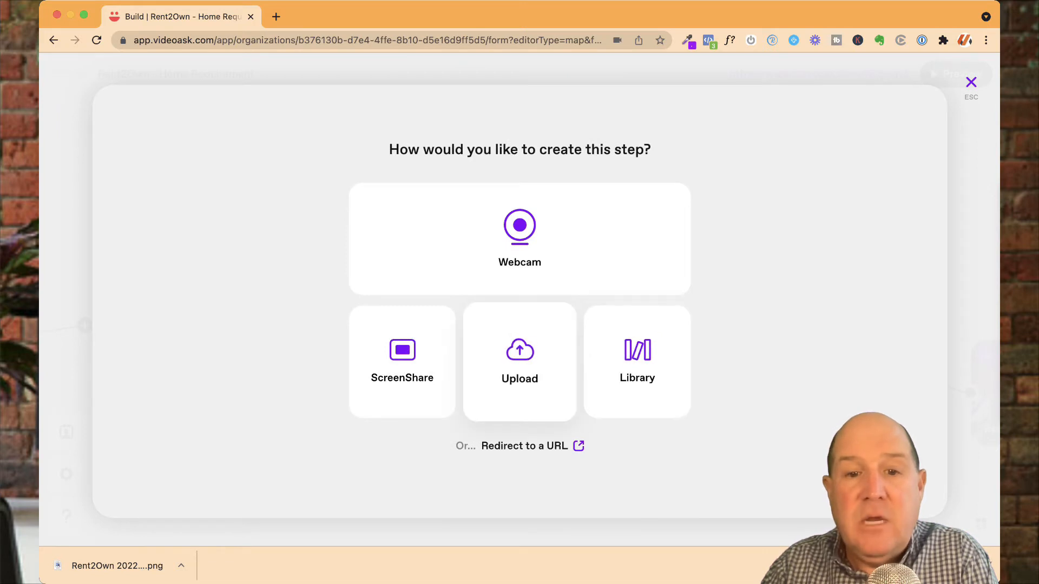
pyautogui.click(637, 362)
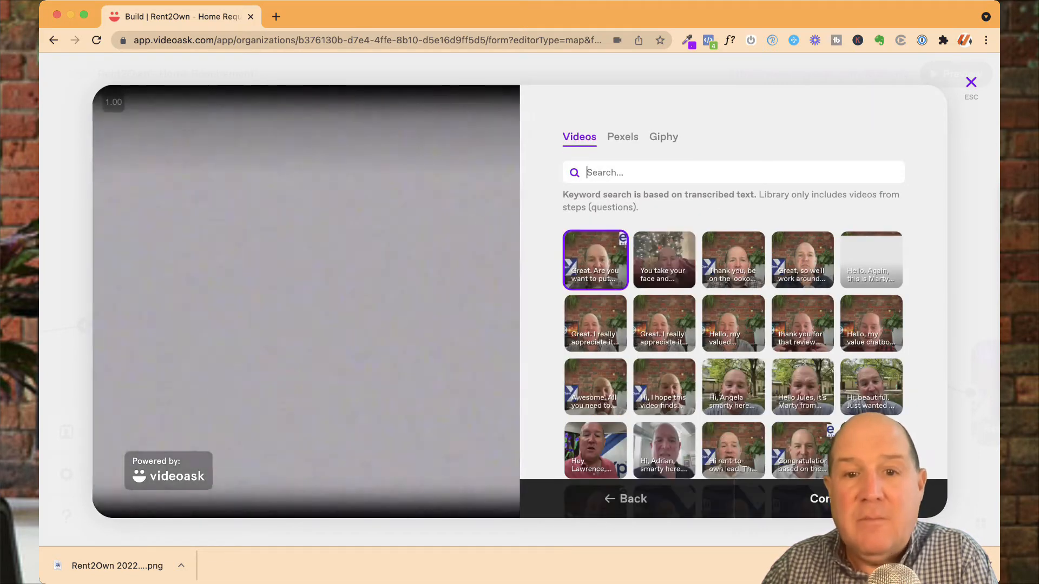
pyautogui.click(595, 260)
pyautogui.click(839, 499)
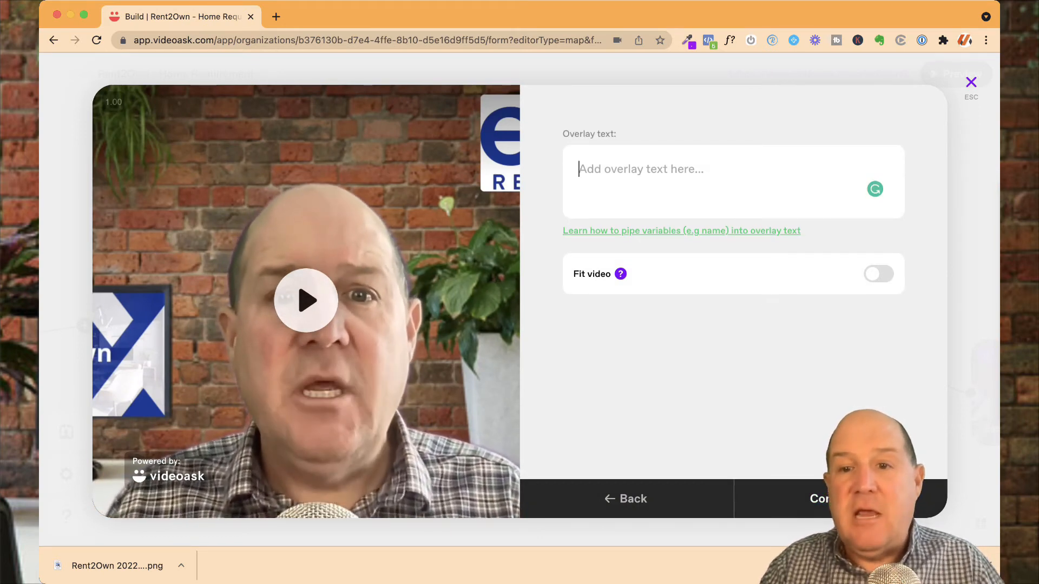
# Step: Turn on Fit video for the new step and add the overlay text "How many beds?"
pyautogui.click(878, 273)
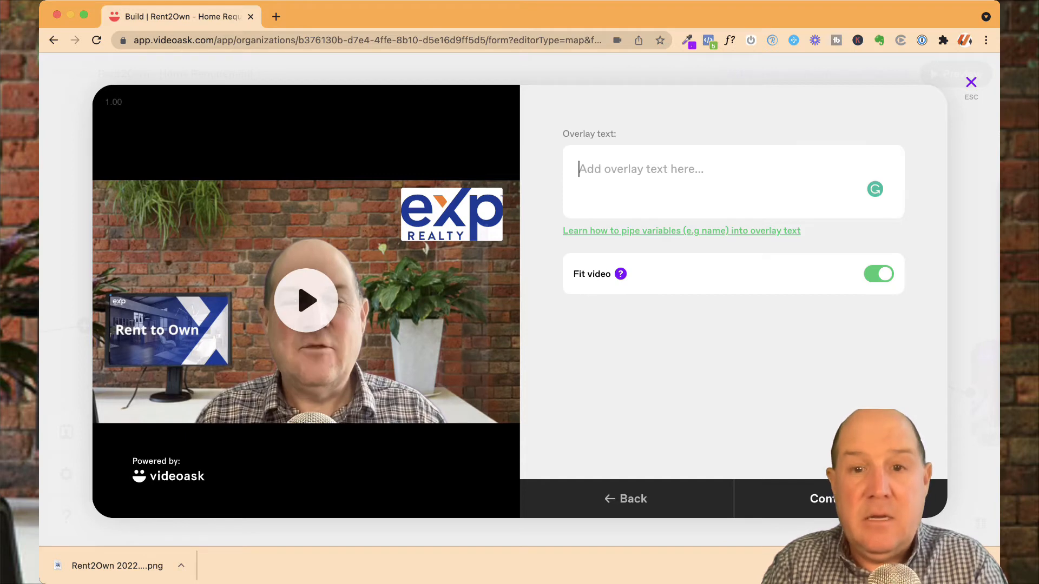
pyautogui.write('How ')
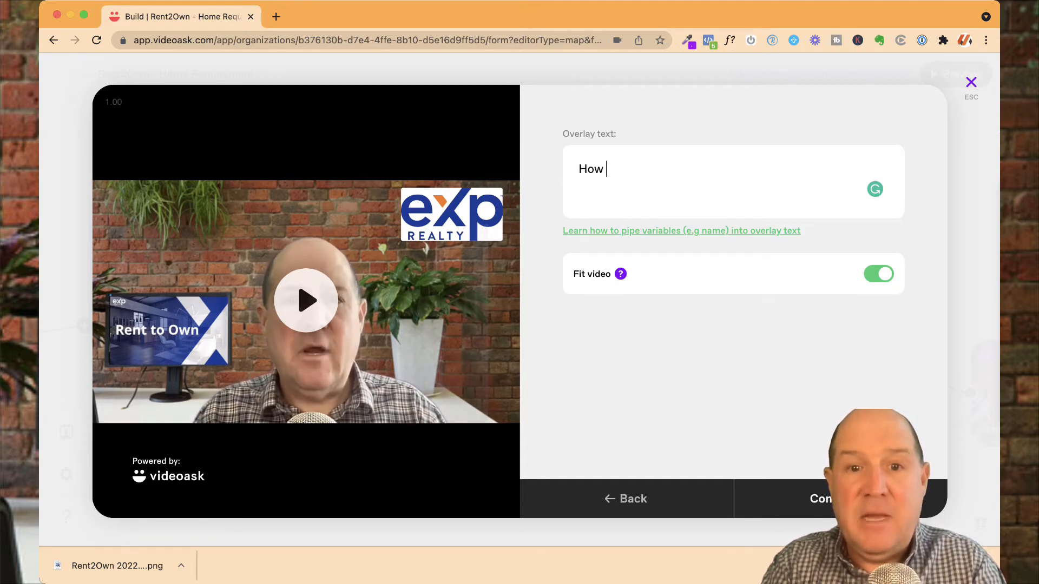
pyautogui.write('many ')
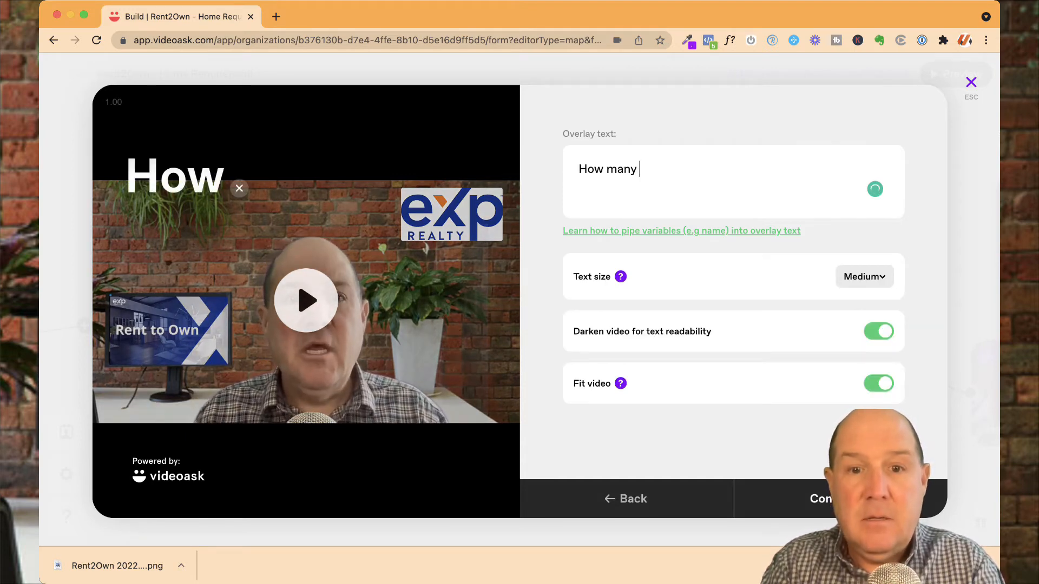
pyautogui.write('beds?')
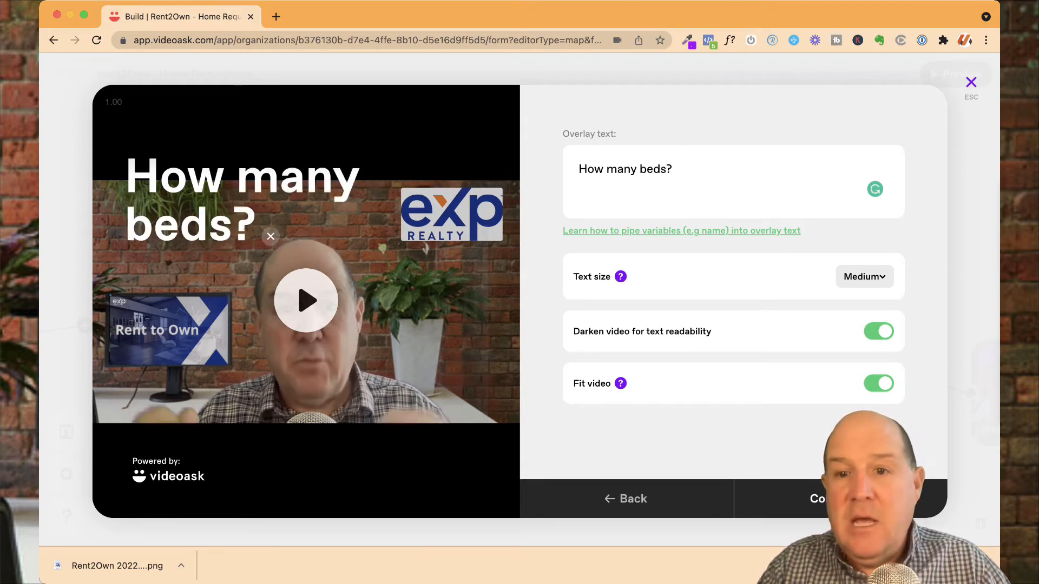
# Step: Set the overlay text size to Small
pyautogui.click(865, 277)
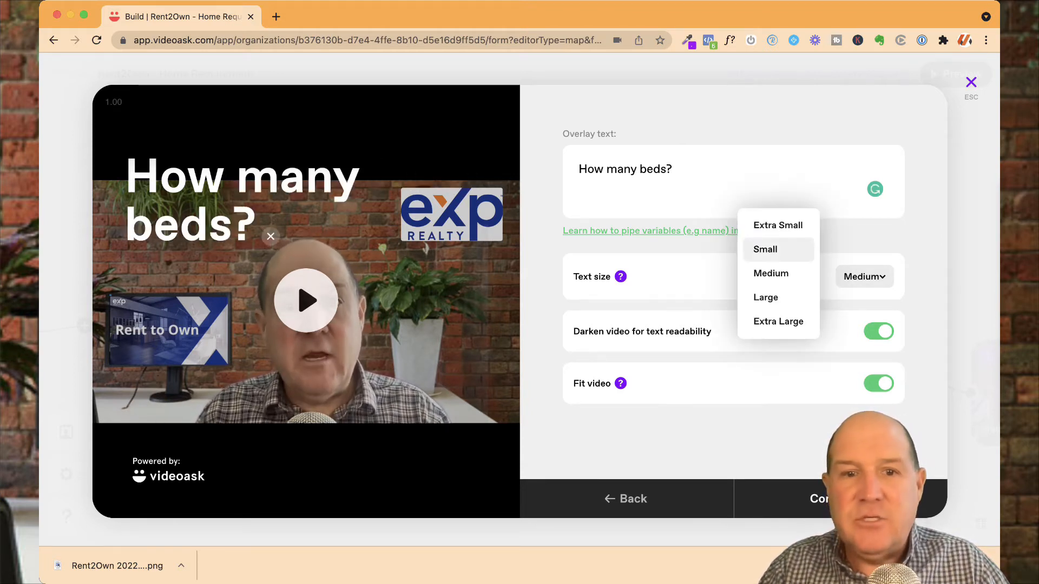
pyautogui.click(765, 250)
pyautogui.click(870, 276)
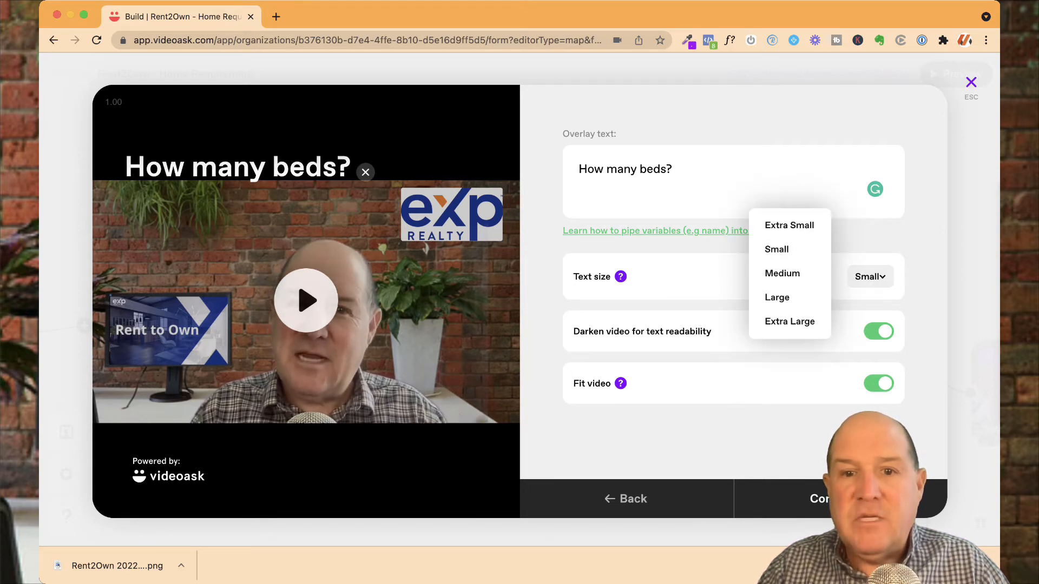
pyautogui.click(774, 225)
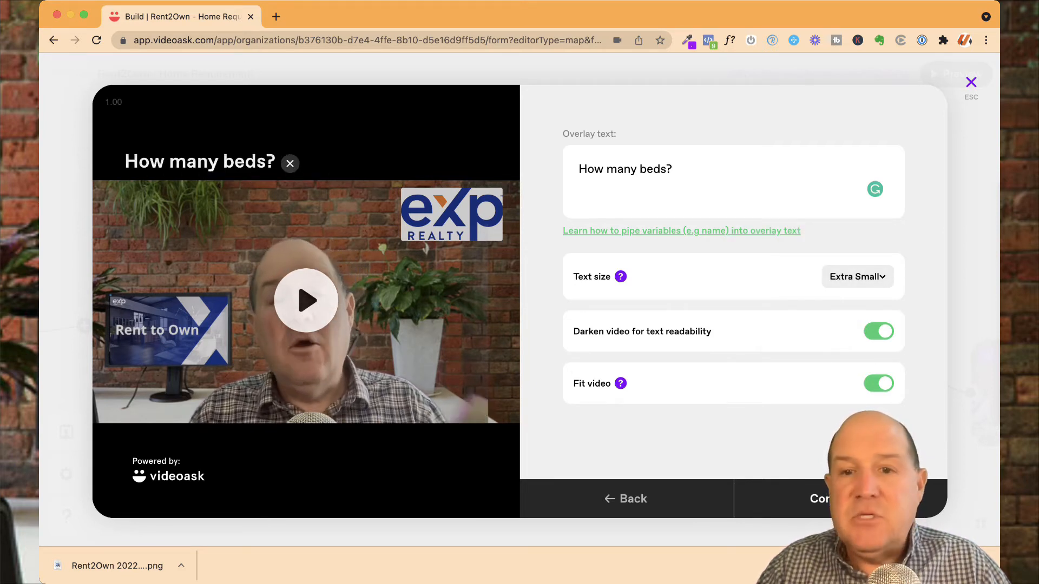
pyautogui.click(858, 276)
pyautogui.click(765, 249)
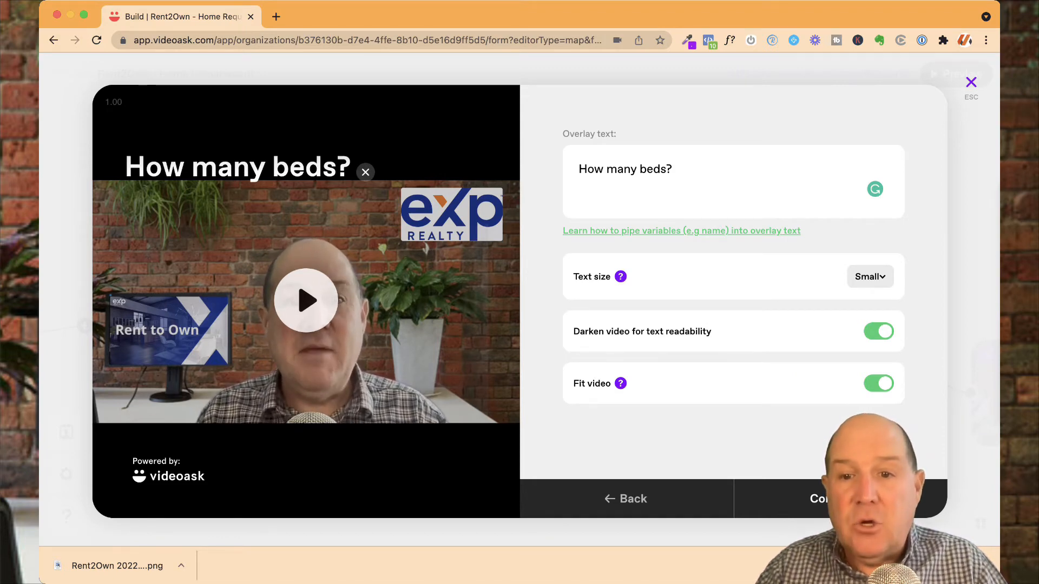
# Step: Turn off darkening the video for text readability and continue to the answer settings
pyautogui.click(878, 331)
pyautogui.click(879, 331)
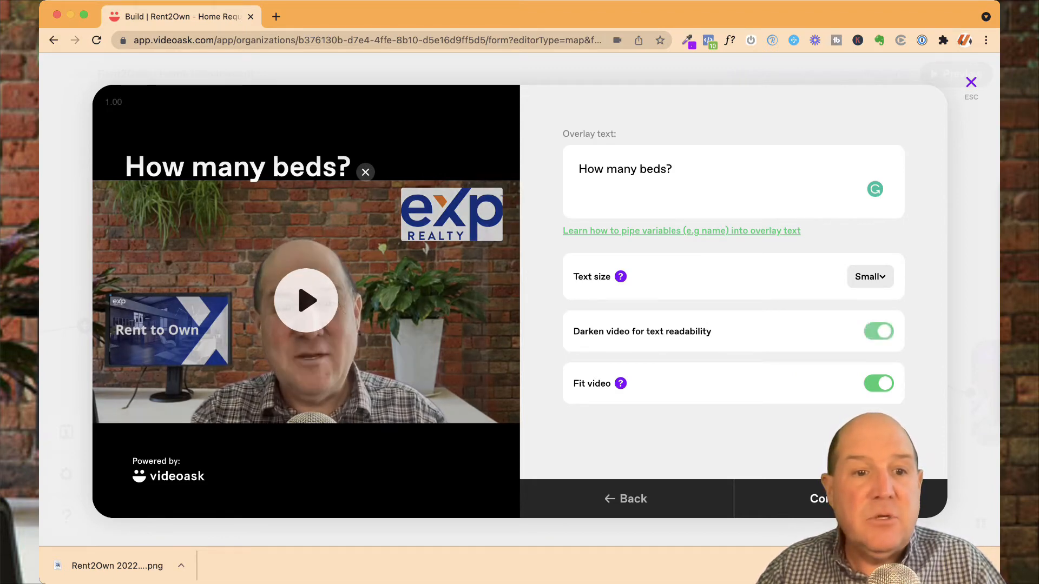
pyautogui.click(878, 331)
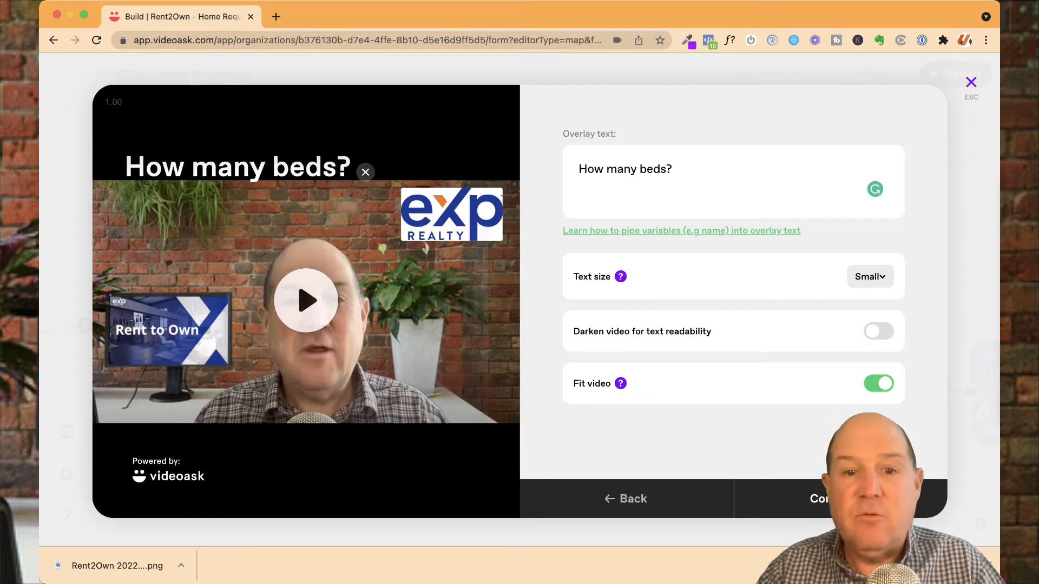
pyautogui.click(878, 331)
pyautogui.click(878, 331)
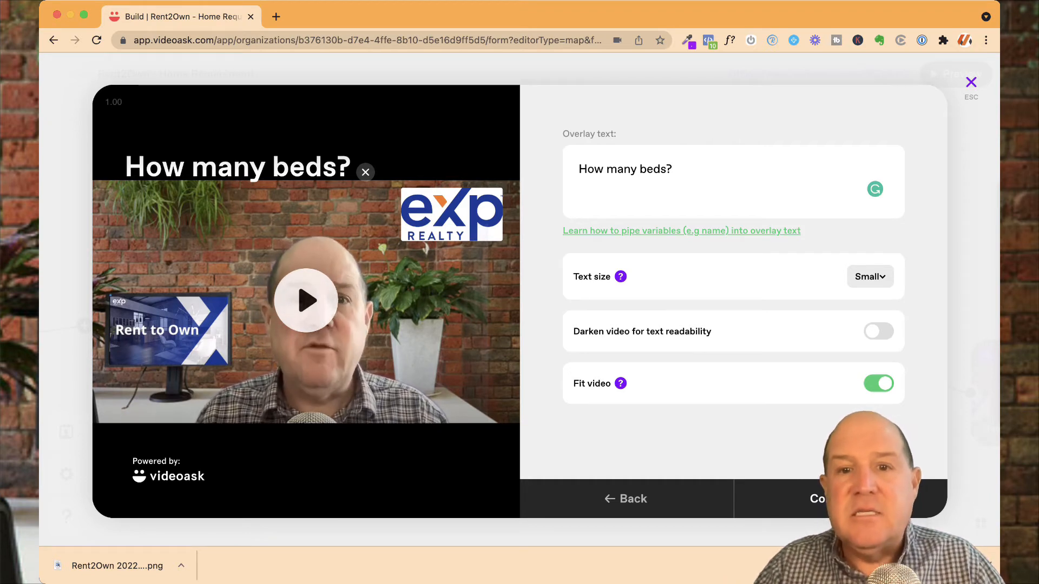
pyautogui.click(844, 498)
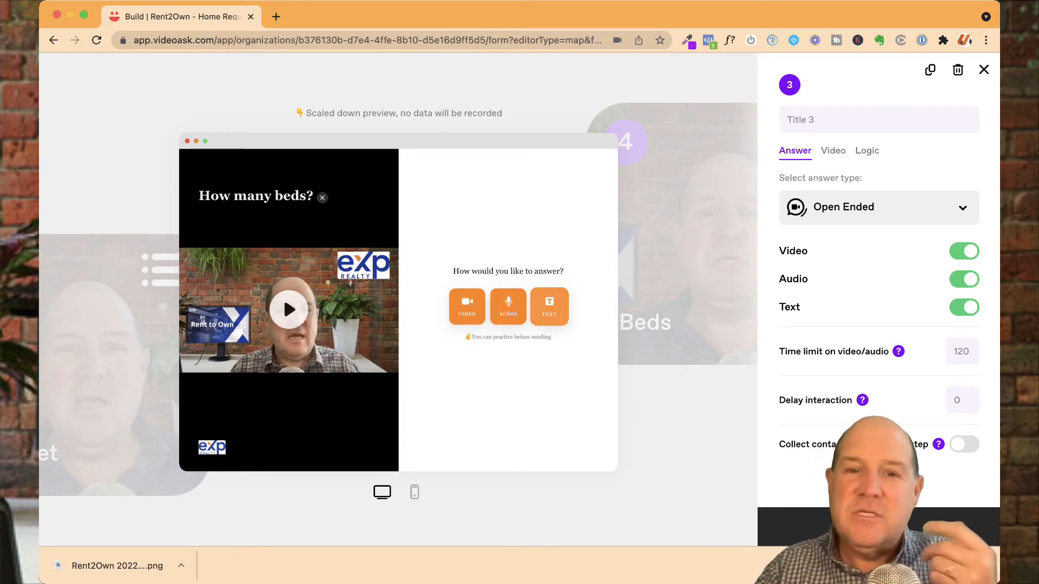
# Step: Toggle the Audio and Text answer options off and back on
pyautogui.click(964, 280)
pyautogui.click(964, 308)
pyautogui.click(964, 279)
pyautogui.click(963, 308)
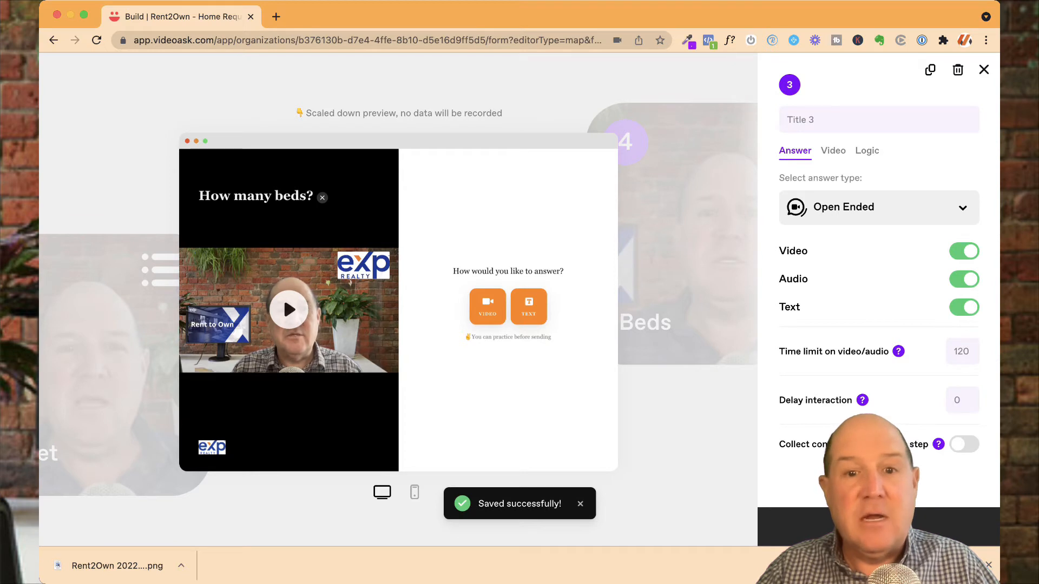
# Step: Enable collecting contact details on this step and open the contact form settings
pyautogui.moveTo(898, 351)
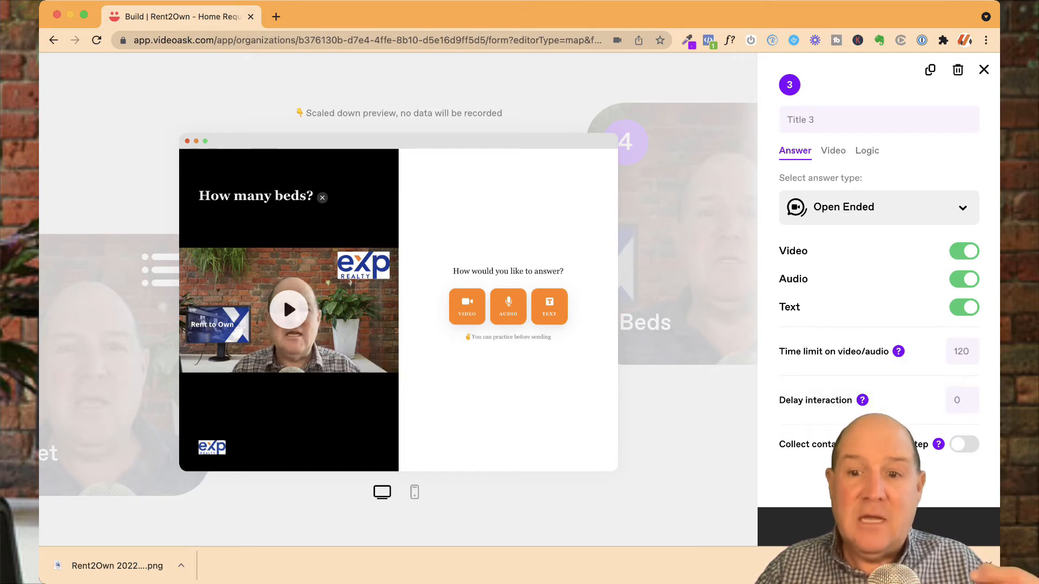
pyautogui.click(964, 444)
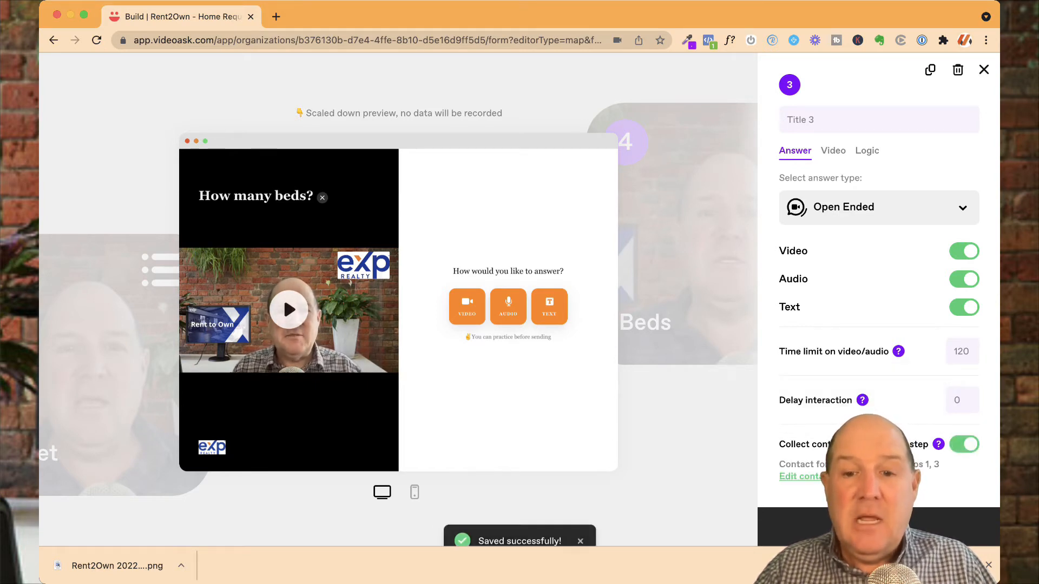
pyautogui.click(964, 444)
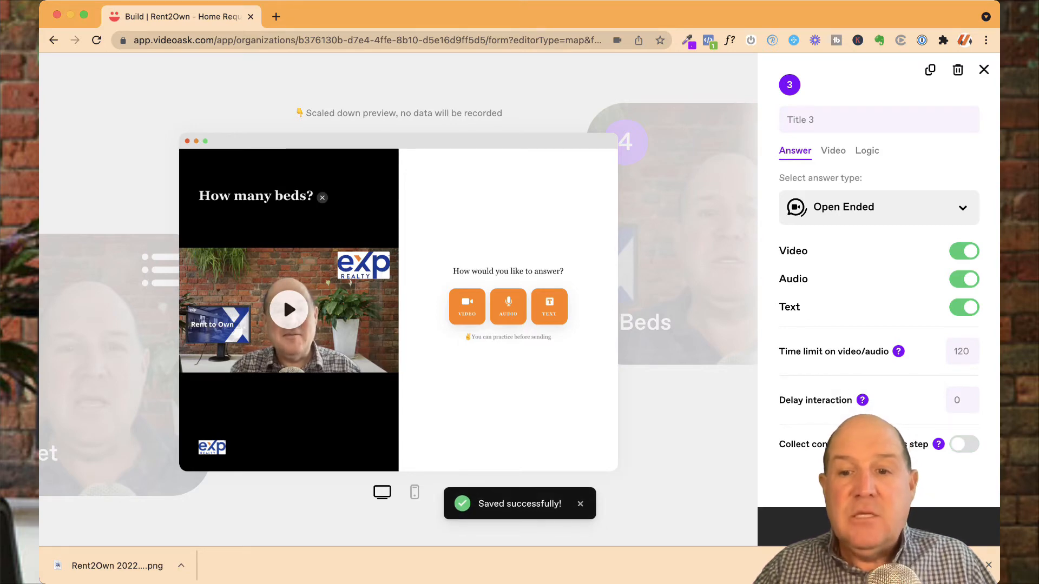
pyautogui.click(964, 444)
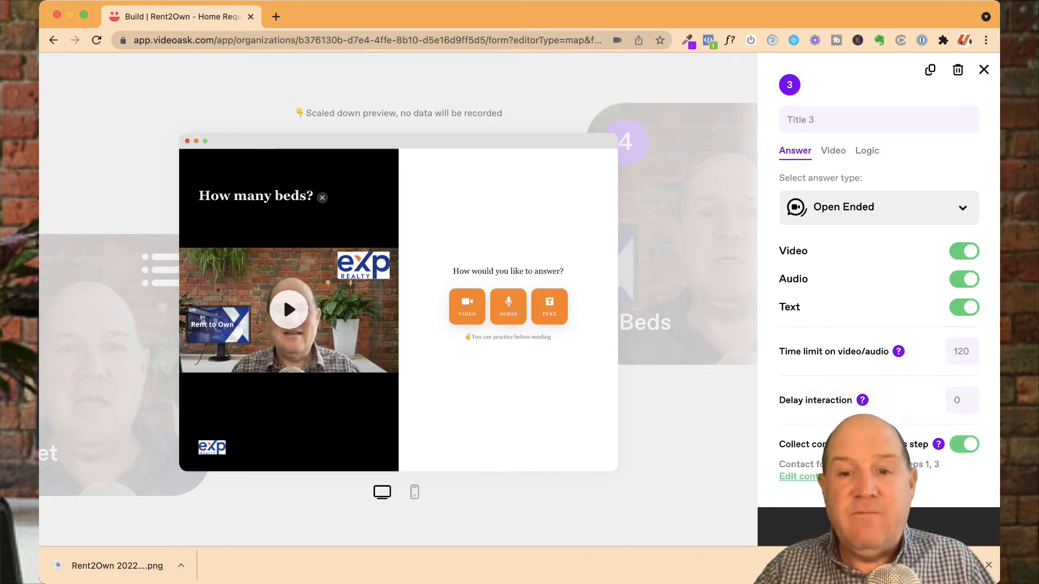
pyautogui.click(800, 476)
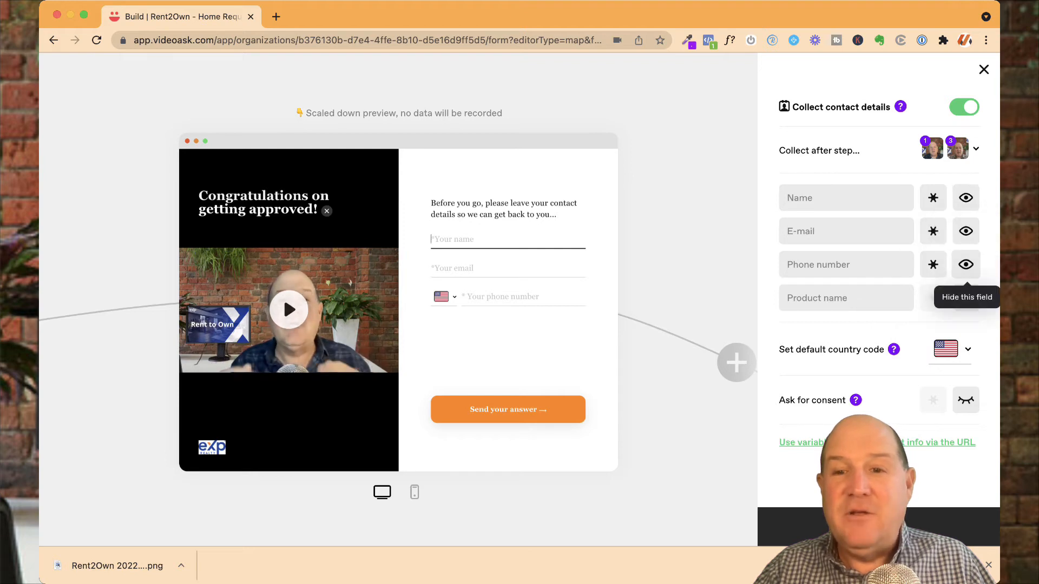
# Step: Toggle the Product name contact field visible and hidden again, and close the contact settings
pyautogui.click(966, 298)
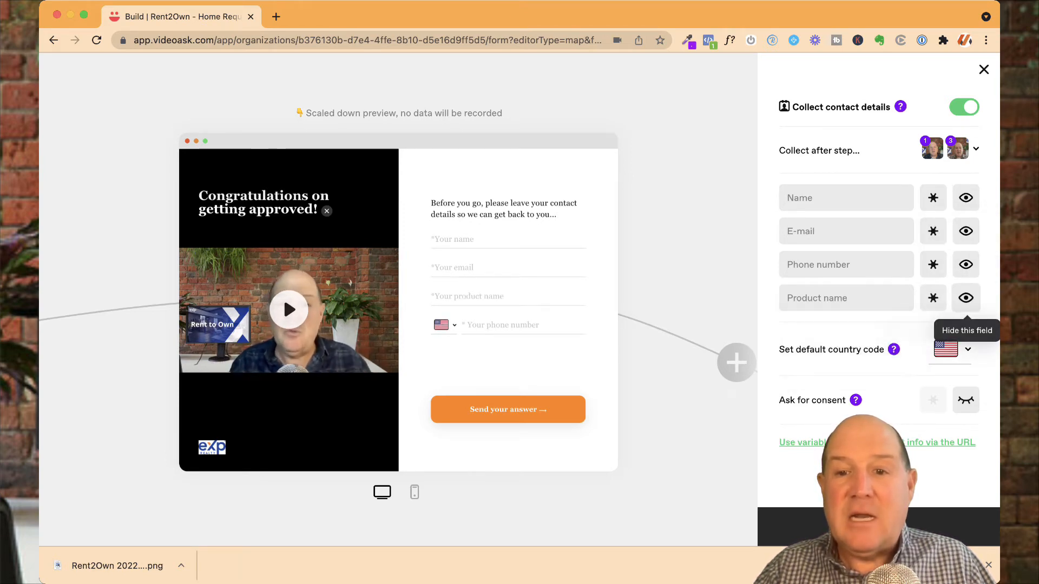
pyautogui.click(965, 298)
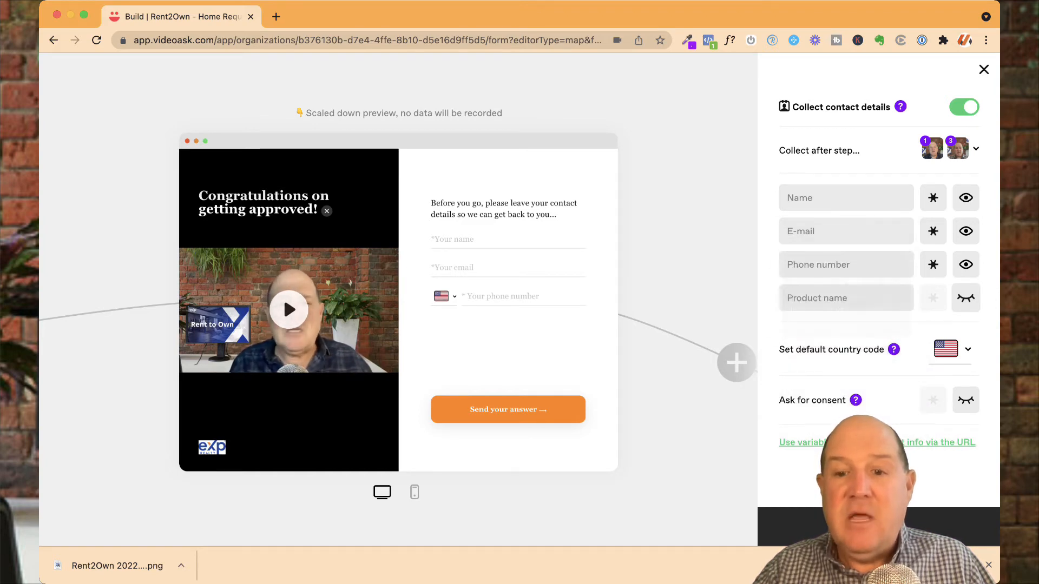
pyautogui.press('Escape')
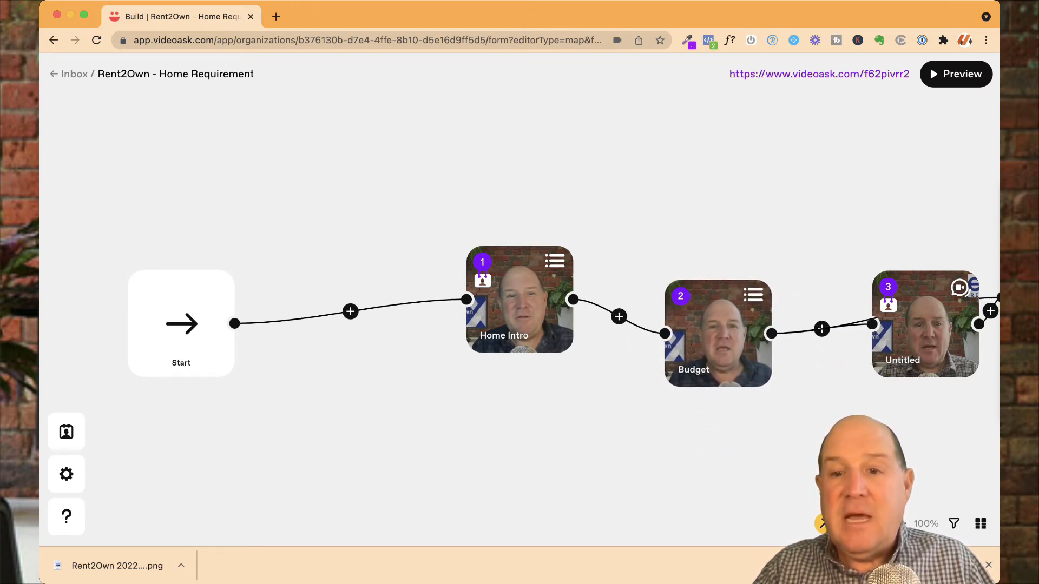
# Step: Reopen step 3 and switch its answer type to Calendar
pyautogui.moveTo(925, 325); pyautogui.dragTo(885, 409)
pyautogui.click(885, 410)
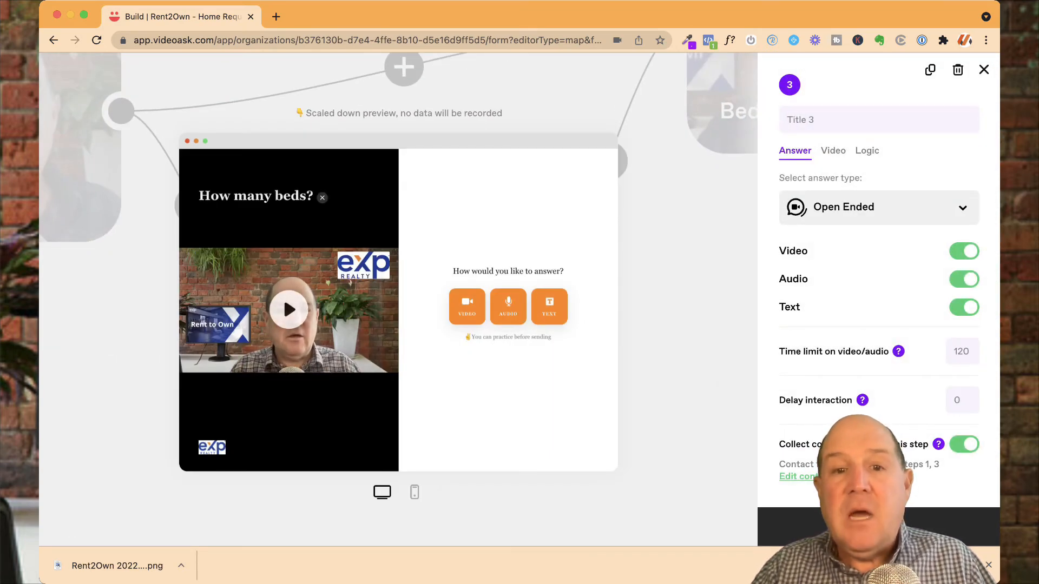
pyautogui.click(878, 207)
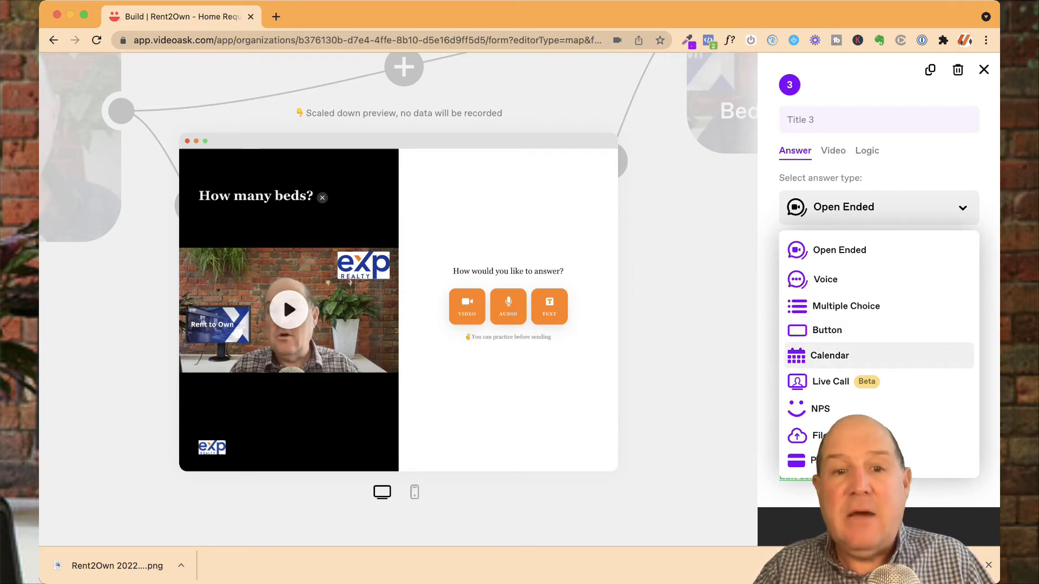
pyautogui.click(829, 356)
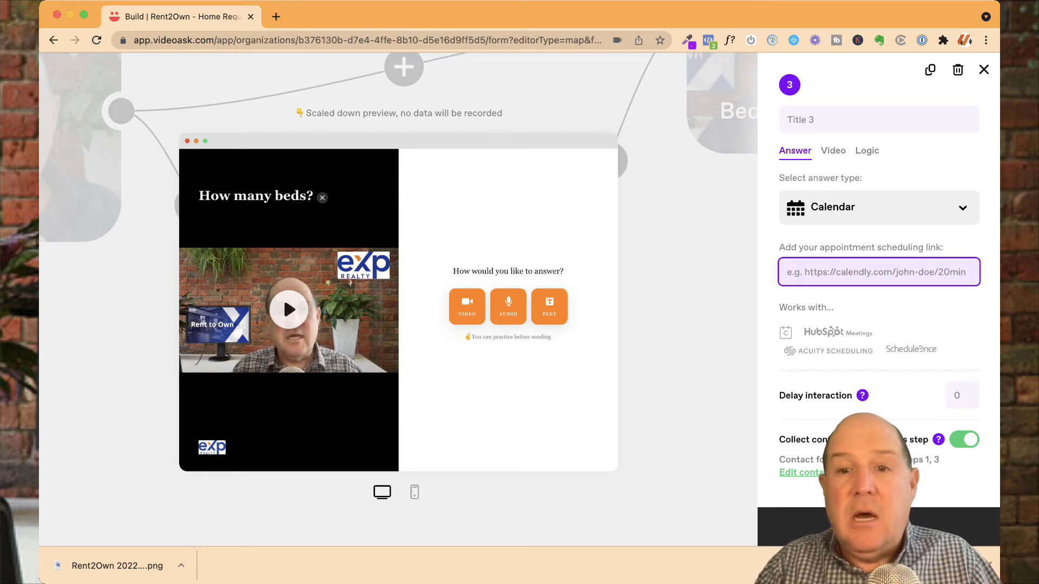
# Step: Change the step's answer type to Multiple Choice and enter 1+ as the first choice
pyautogui.click(878, 208)
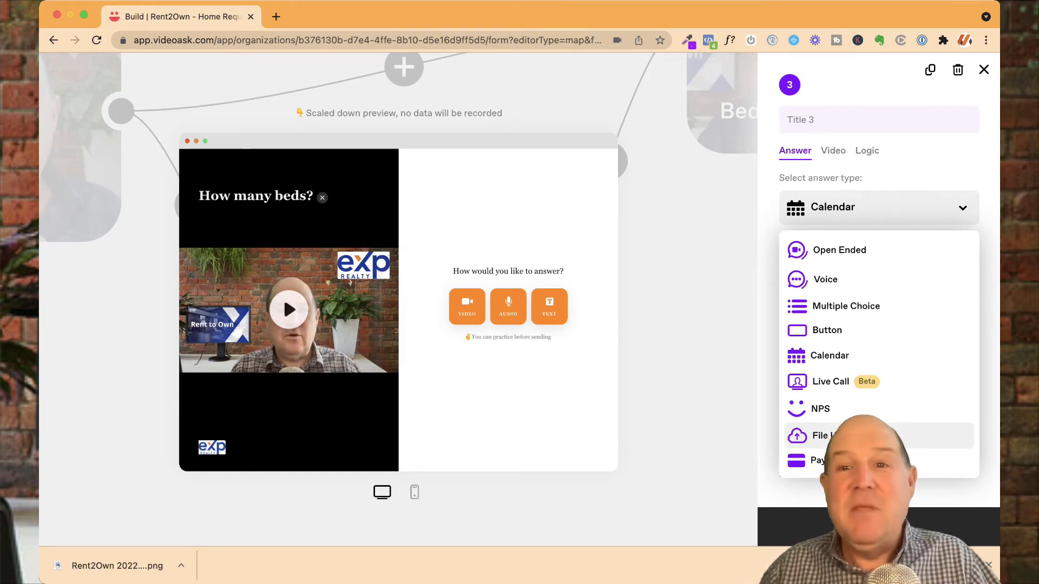
pyautogui.click(846, 306)
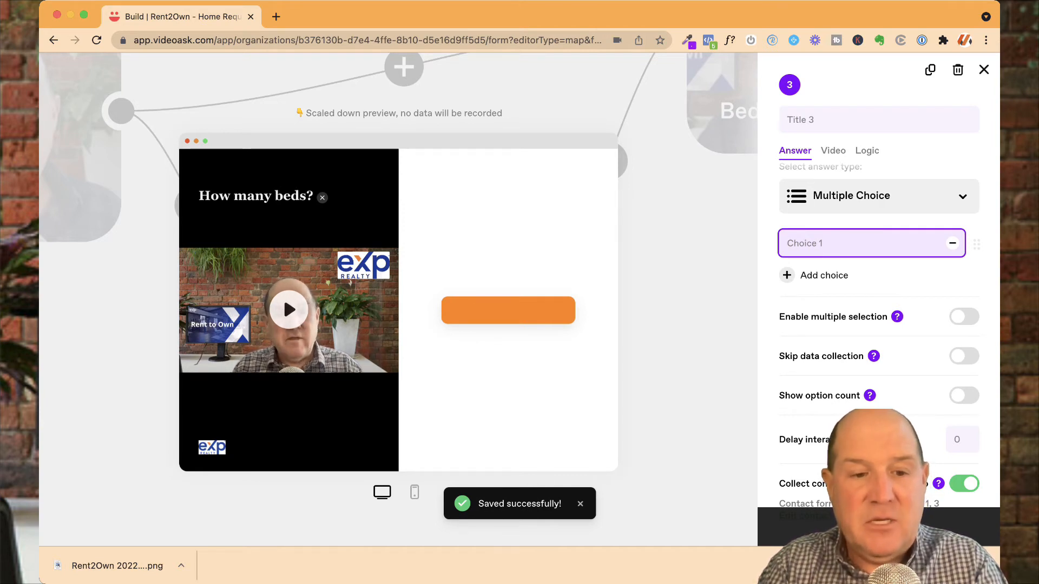
pyautogui.write('1')
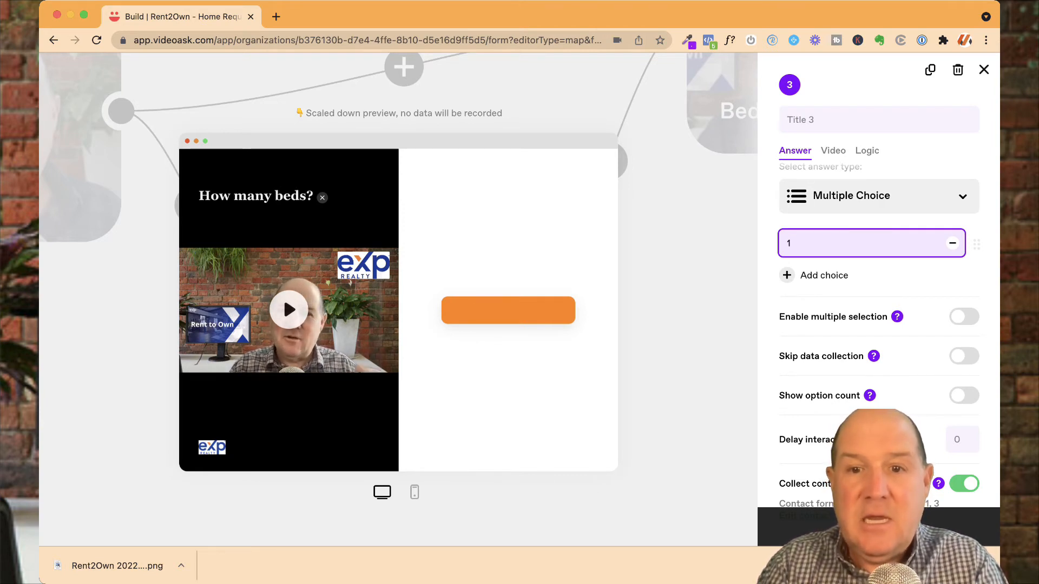
pyautogui.write('+')
pyautogui.press('Return')
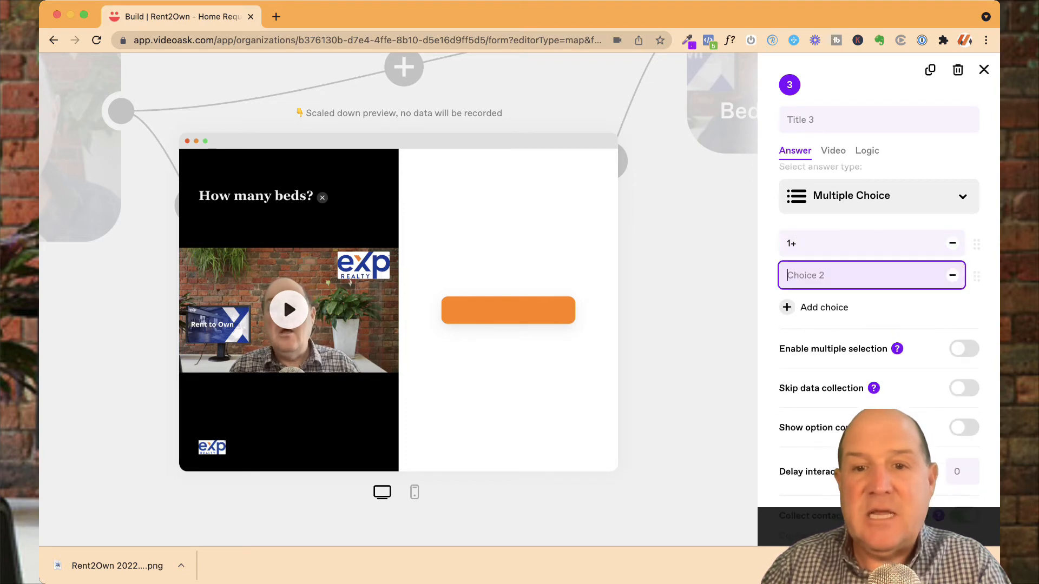
# Step: Add a second choice 2+ and toggle multiple selection on and off again
pyautogui.write('2')
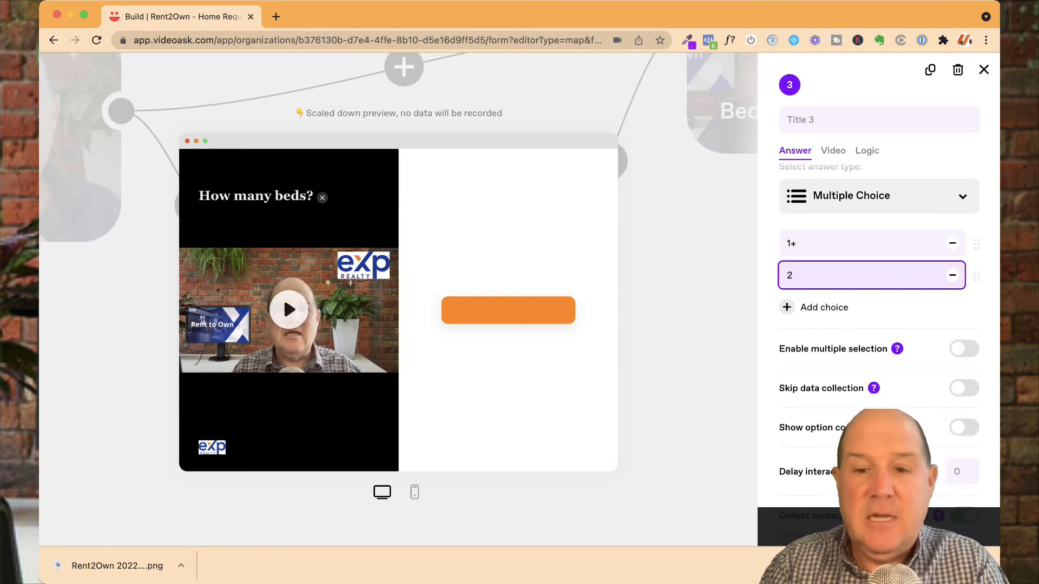
pyautogui.write('+')
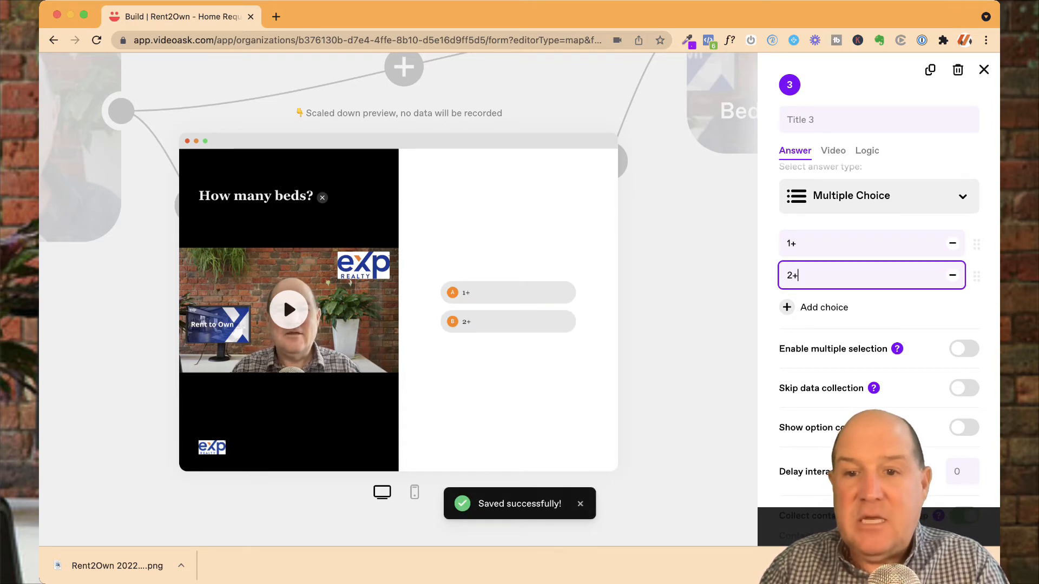
pyautogui.click(964, 349)
pyautogui.click(964, 349)
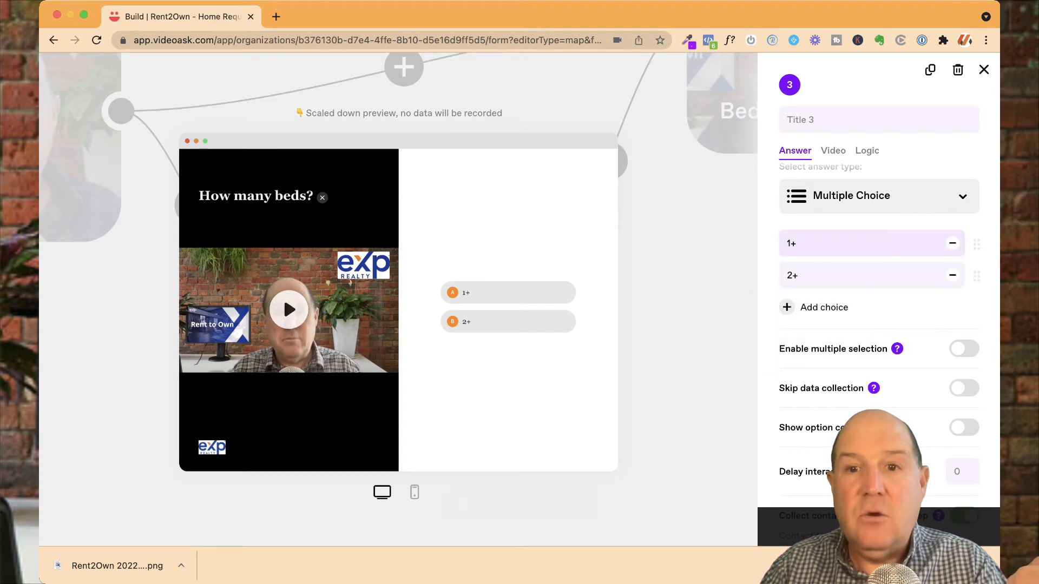
# Step: Title the step Beds, review its jump logic, and close the step panel
pyautogui.click(867, 150)
pyautogui.click(879, 120)
pyautogui.write('Beds')
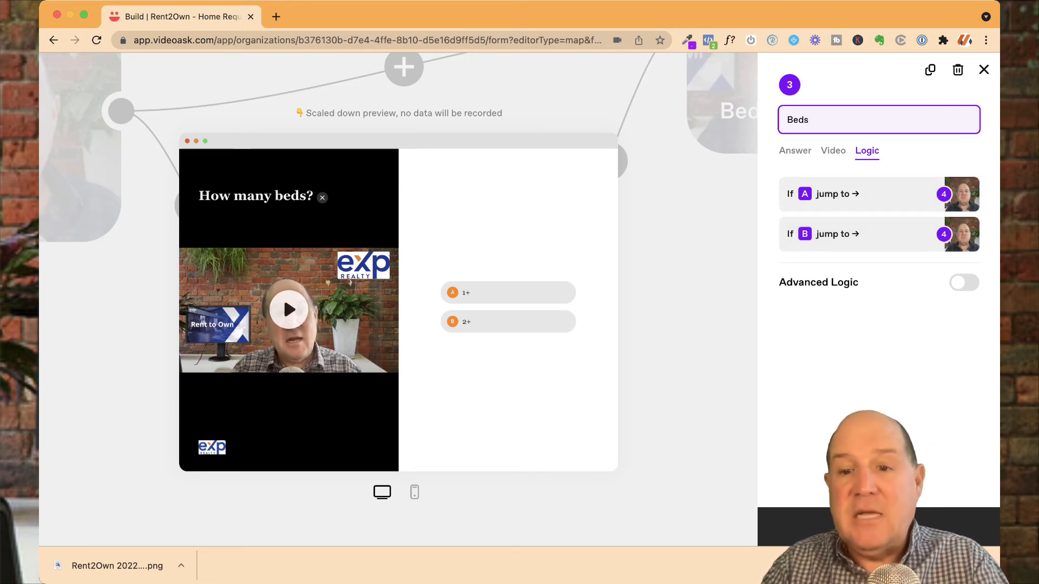
pyautogui.click(983, 70)
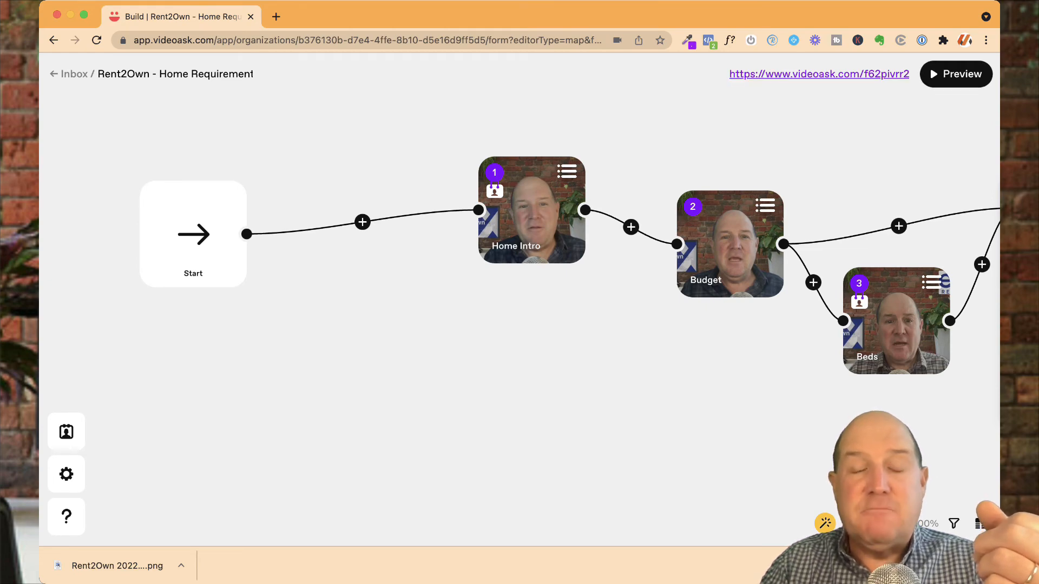
# Step: Open the published videoask link in a new tab and pause the intro video
pyautogui.click(819, 74)
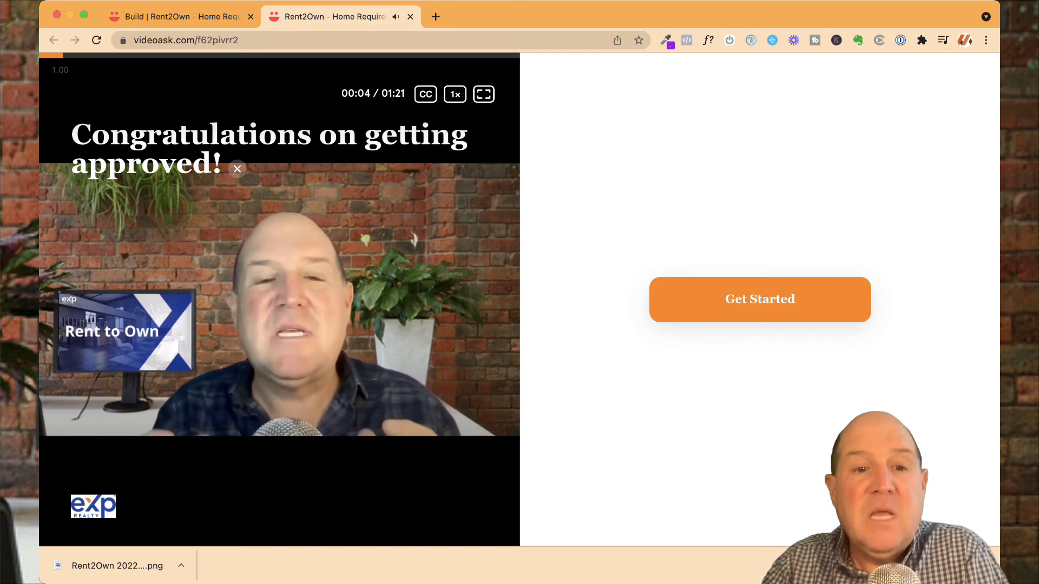
pyautogui.press('space')
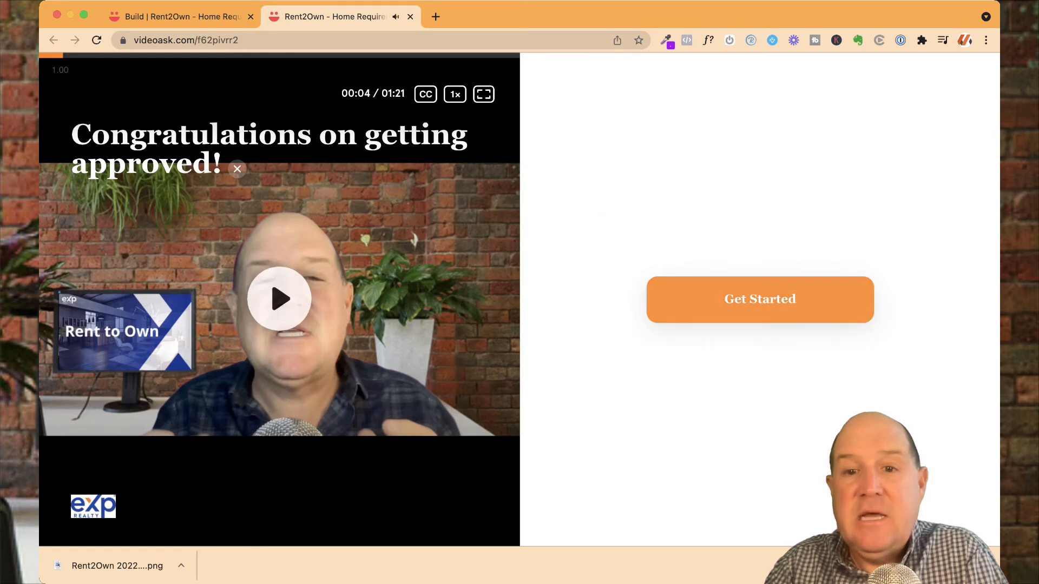
# Step: Start the live videoask, submit the contact form with a name, e-mail and phone number, and pick the $2500-$3000 budget
pyautogui.click(760, 300)
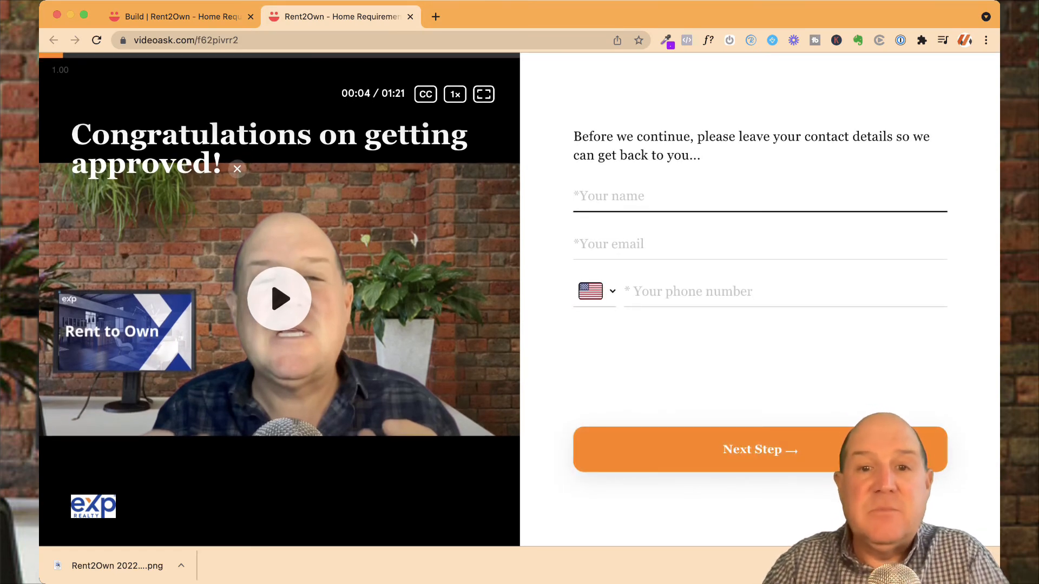
pyautogui.write('Smarty')
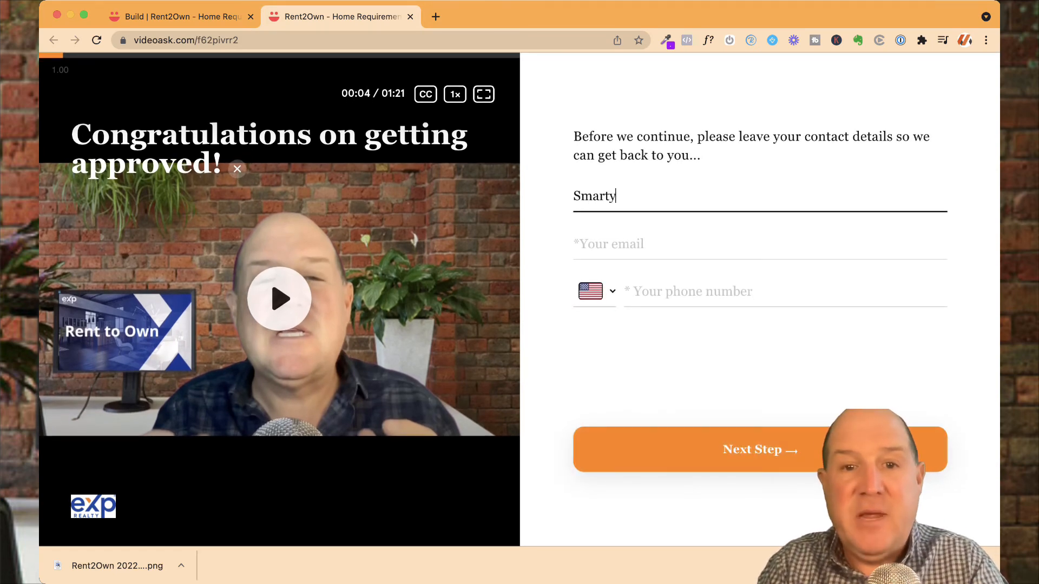
pyautogui.press('Tab')
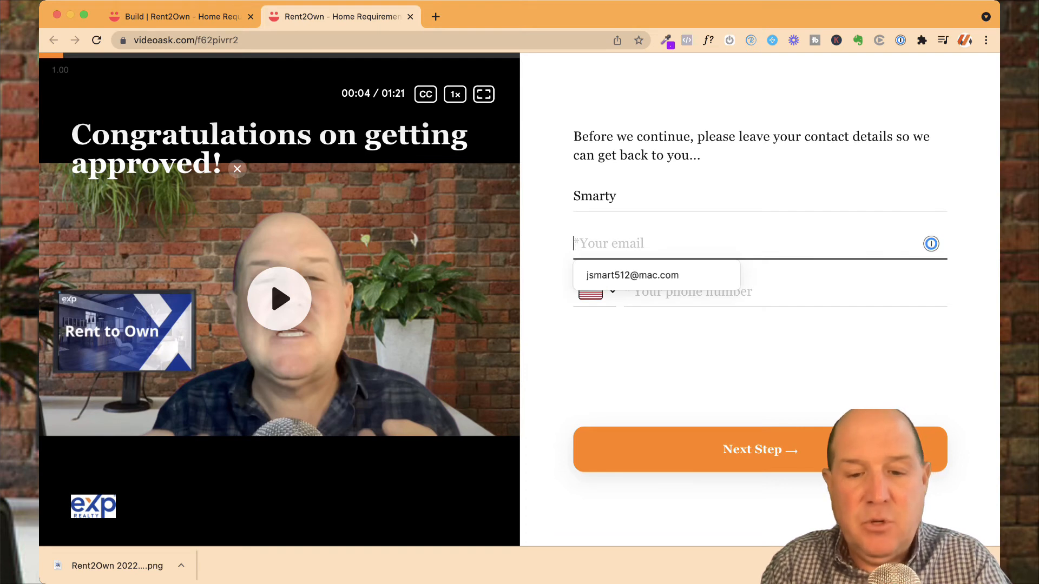
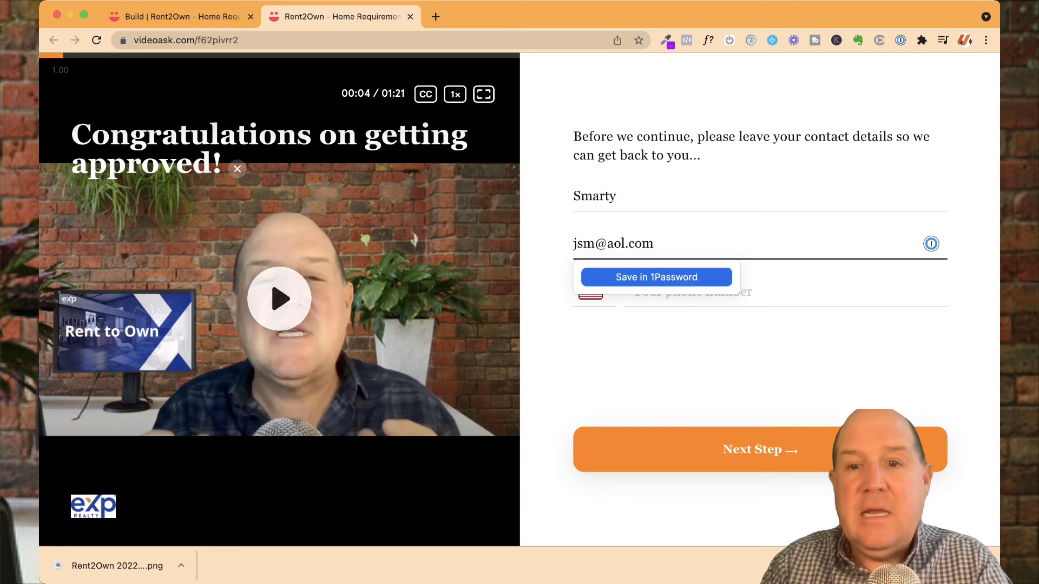
pyautogui.press('Tab')
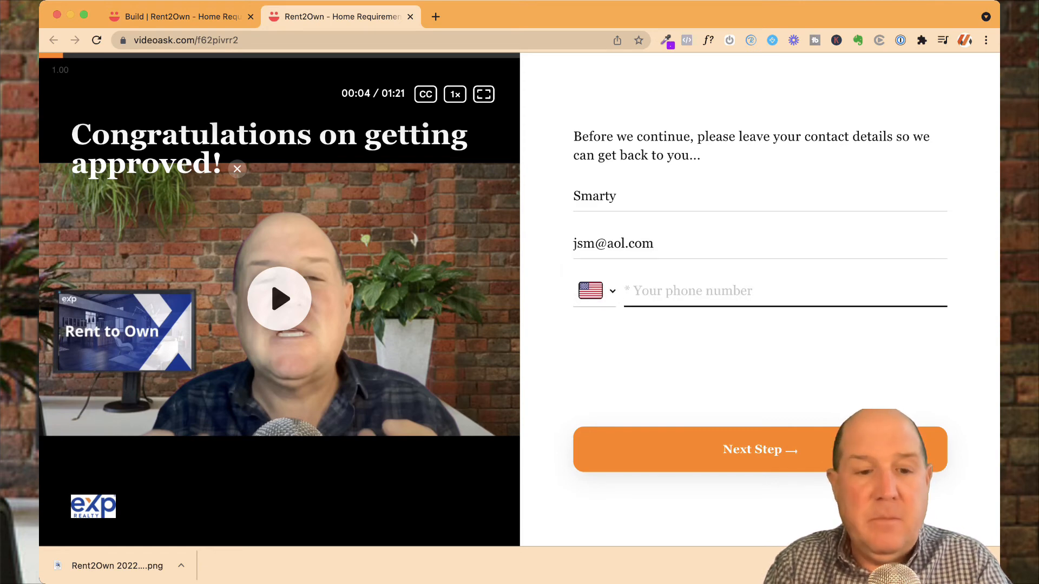
pyautogui.press('Return')
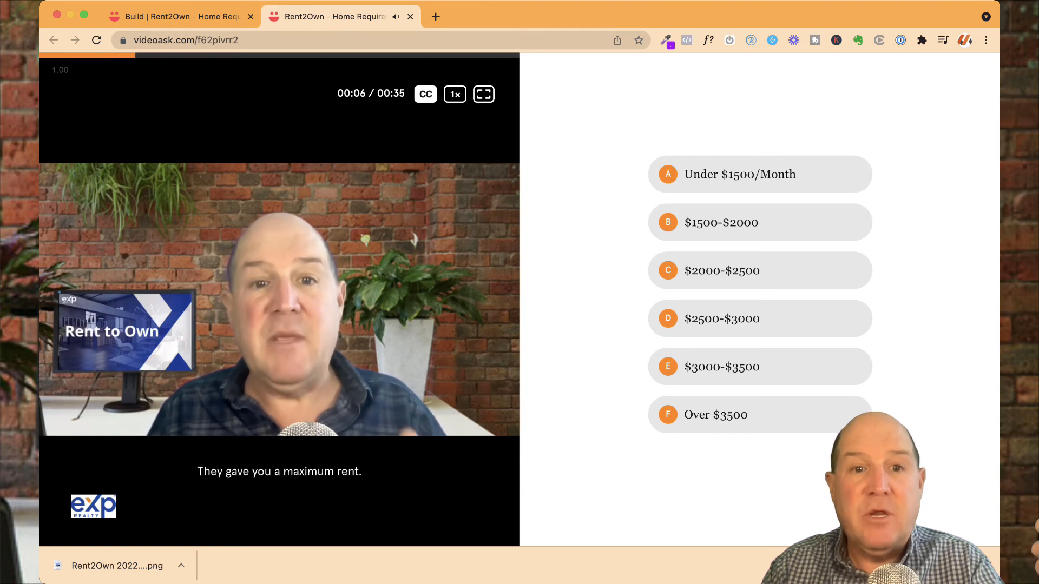
pyautogui.click(760, 319)
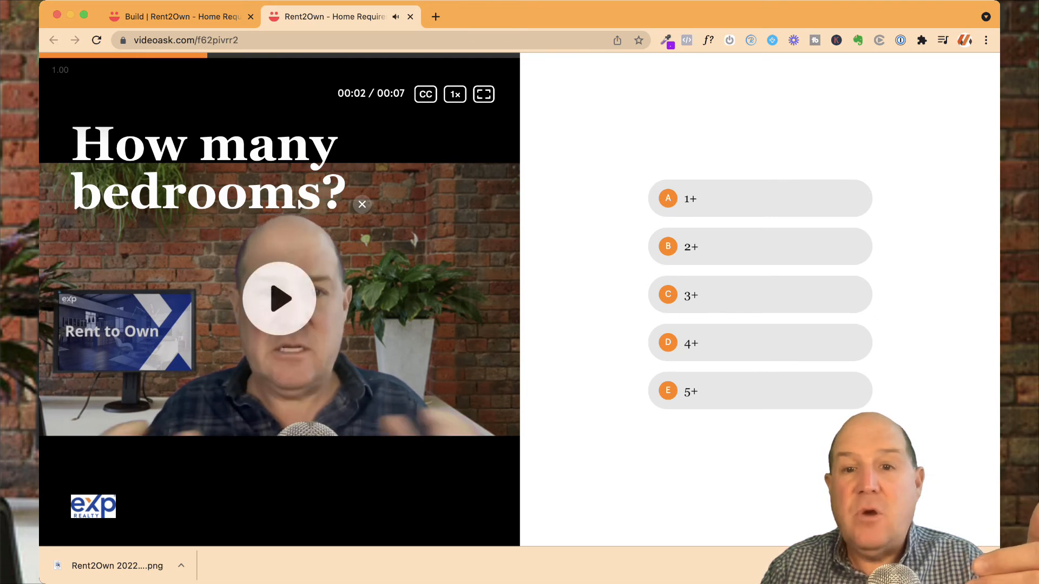
# Step: Return to the builder tab, go back to the inbox, and open the videoask's Share panel
pyautogui.hotkey('ctrl', 'shift', 'Tab')
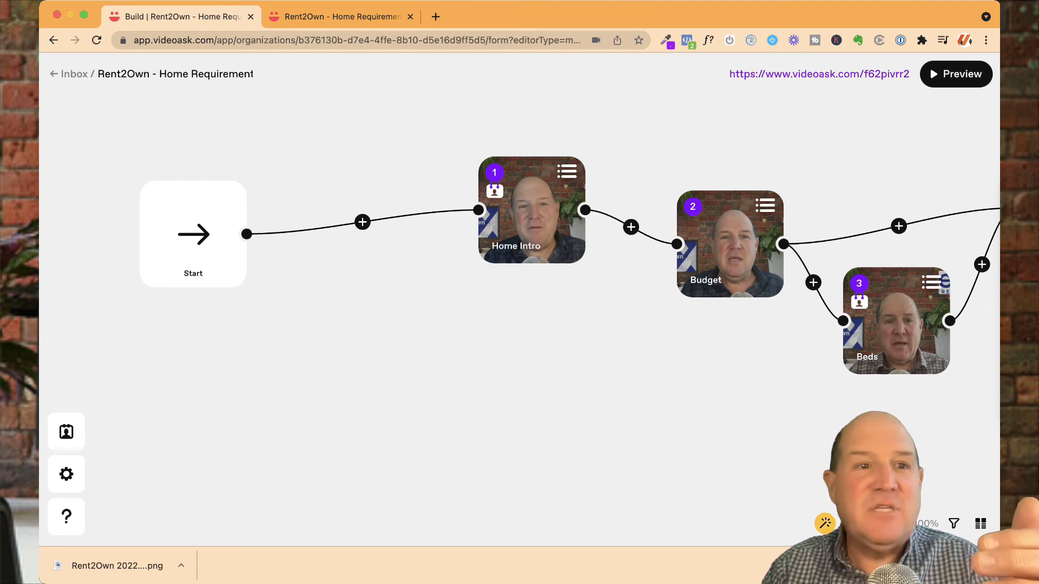
pyautogui.click(71, 73)
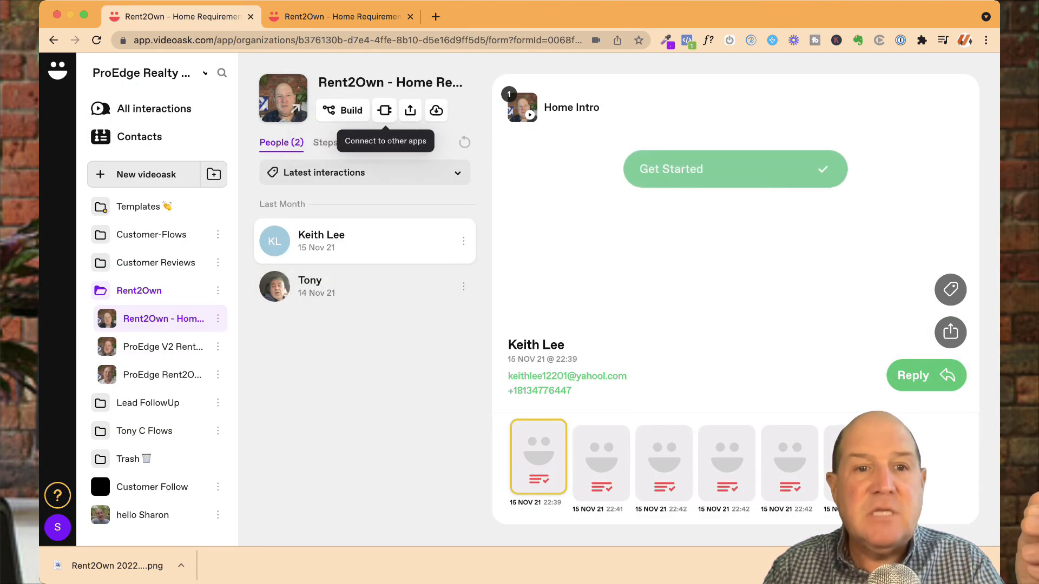
pyautogui.click(410, 110)
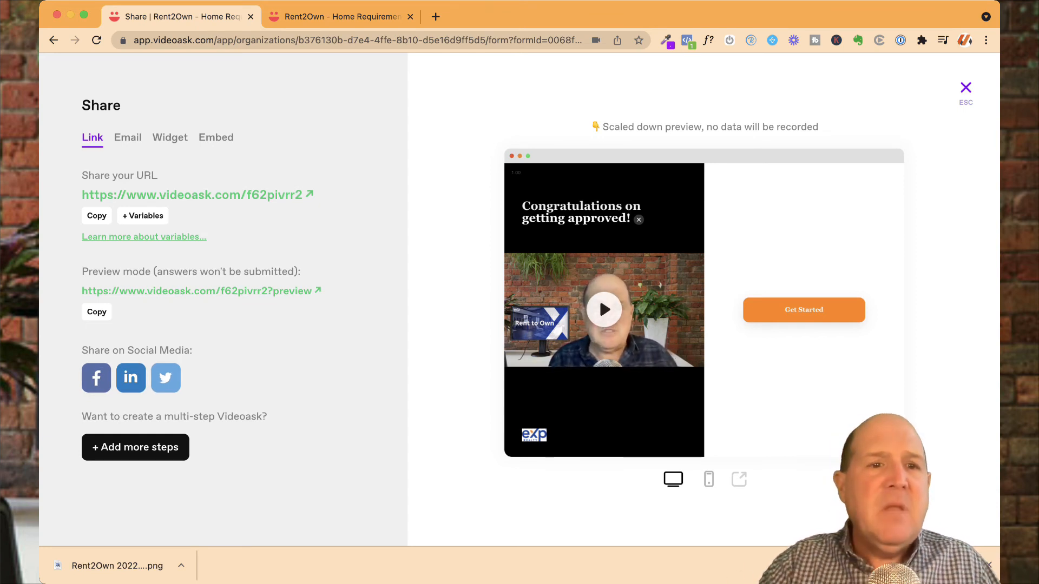
# Step: Browse the Share panel's Email, Widget and Embed options
pyautogui.click(128, 137)
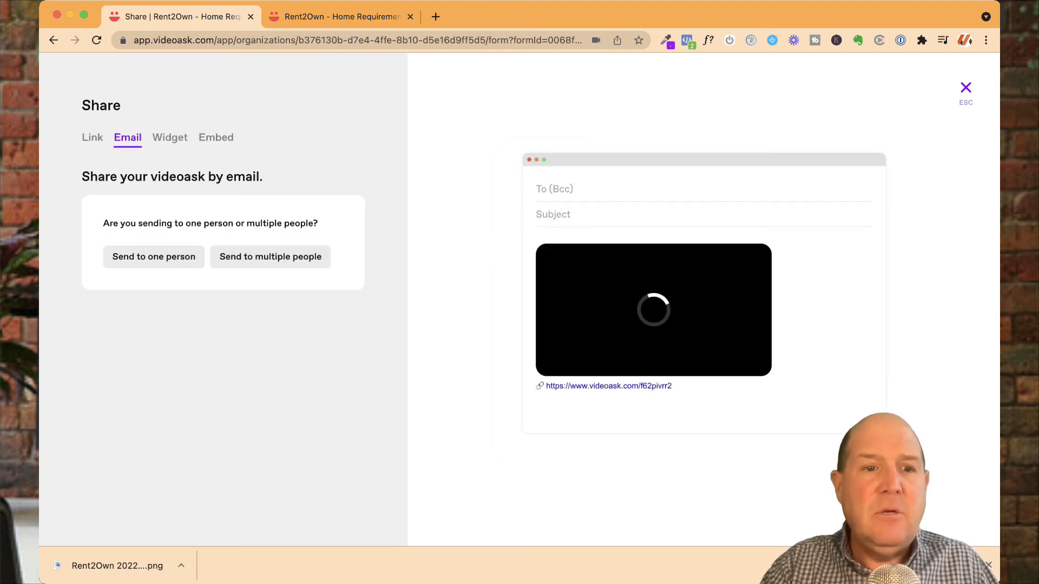
pyautogui.click(170, 137)
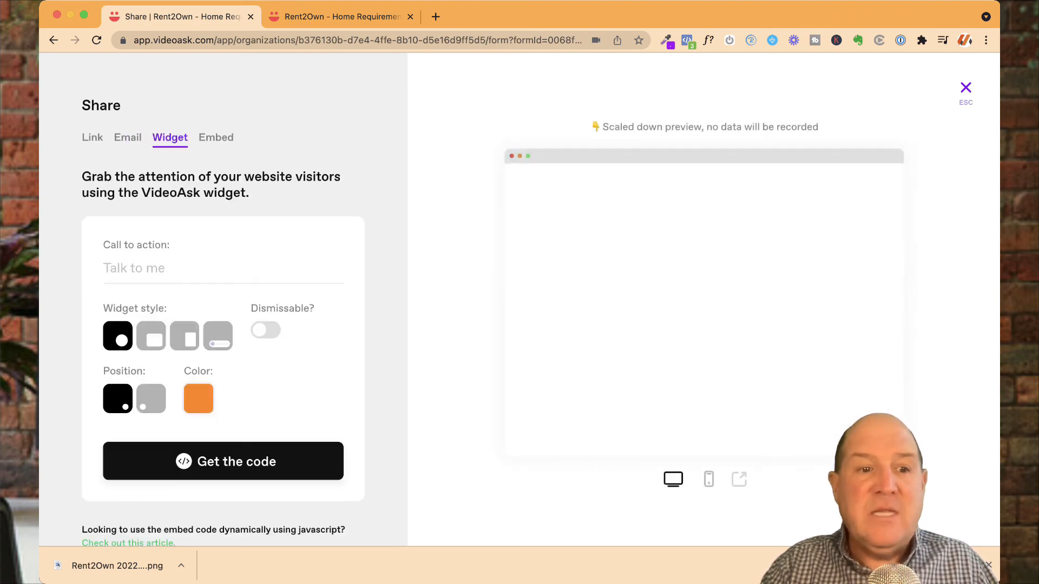
pyautogui.click(216, 138)
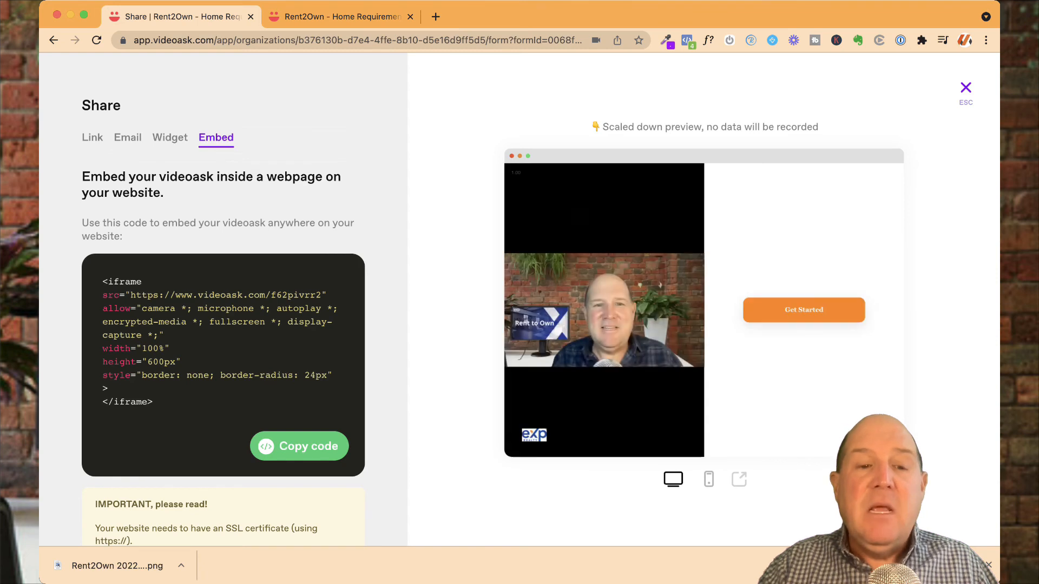
# Step: Open proedgerent2own.com in a new tab, scroll through the page with its embedded videoask, and return to the Share panel
pyautogui.press('super+t')
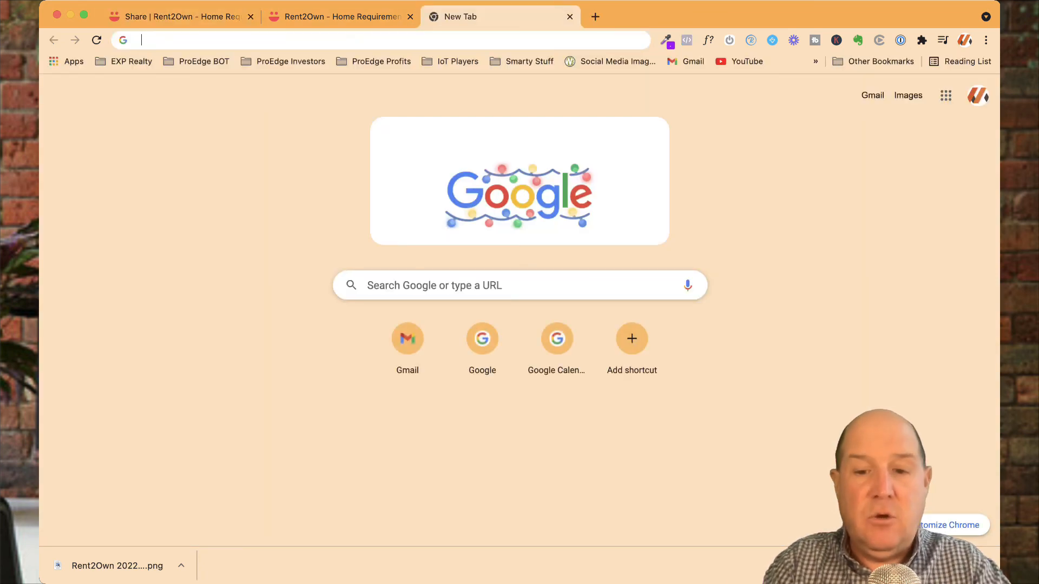
pyautogui.write('pro')
pyautogui.press('Return')
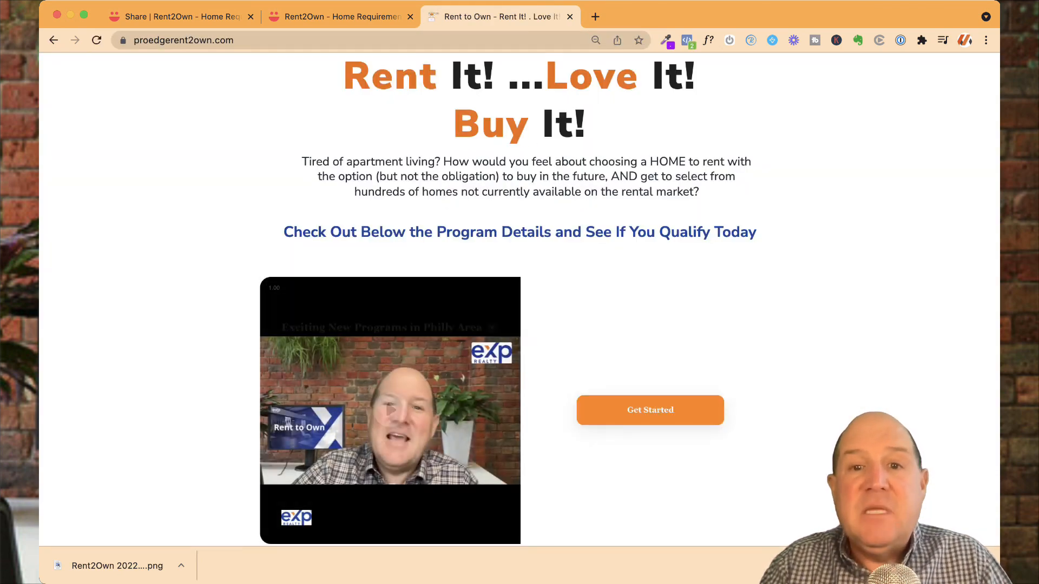
pyautogui.scroll(-3, 385, 238)
pyautogui.scroll(-10, 385, 238)
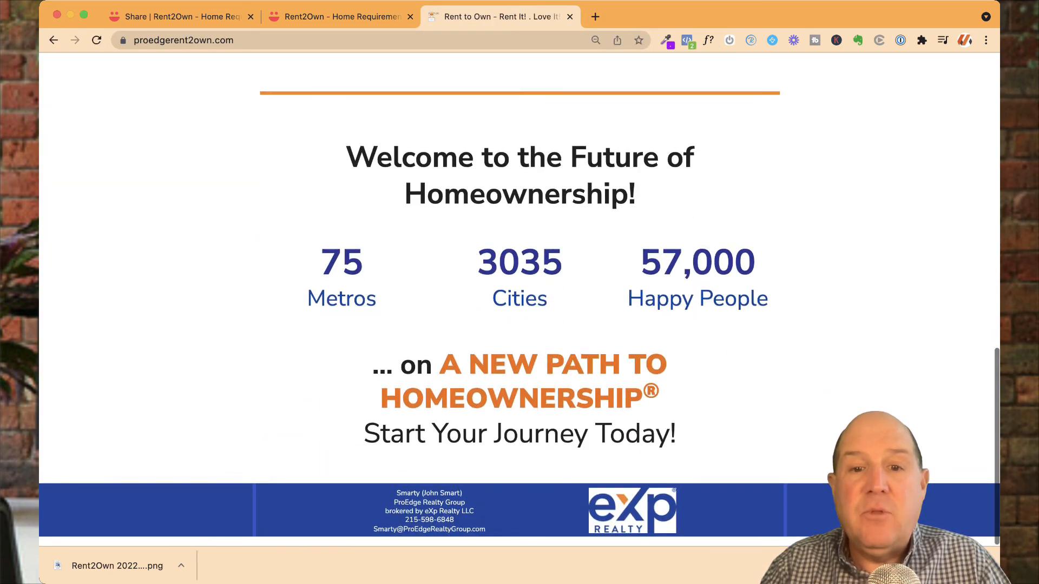
pyautogui.scroll(10, 519, 292)
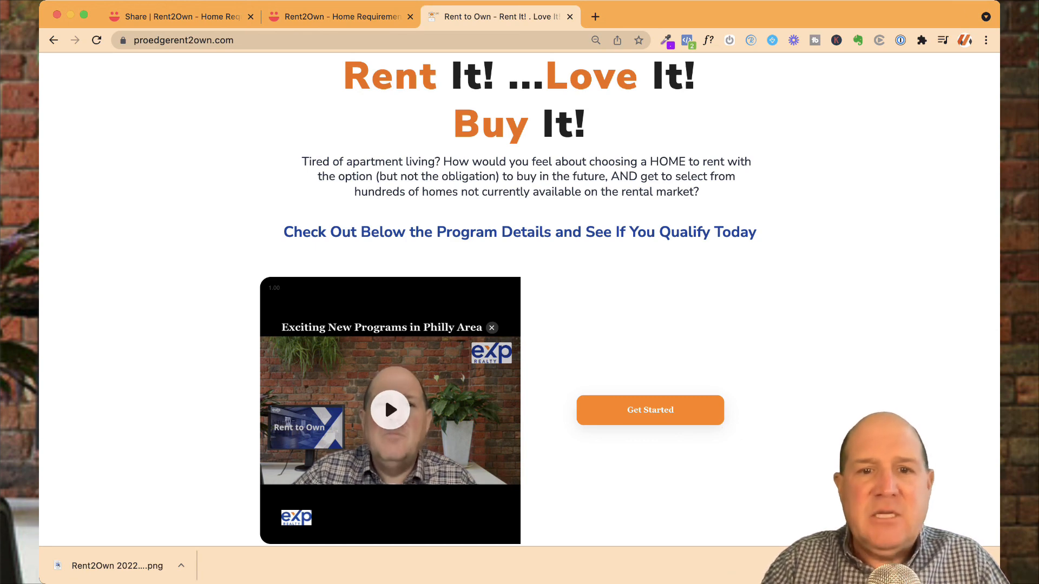
pyautogui.hotkey('ctrl', 'shift', 'Tab')
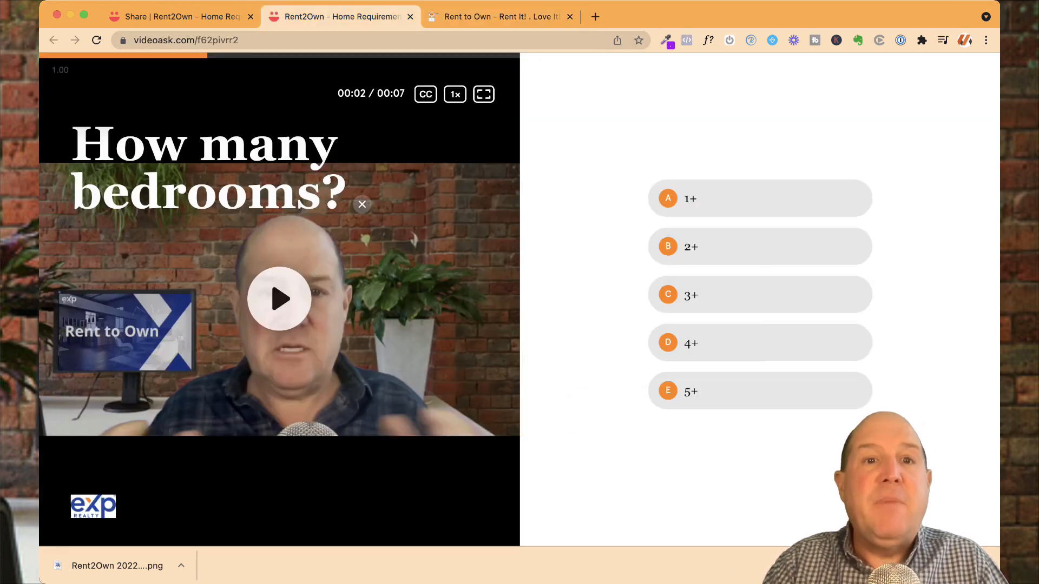
pyautogui.hotkey('ctrl', 'shift', 'Tab')
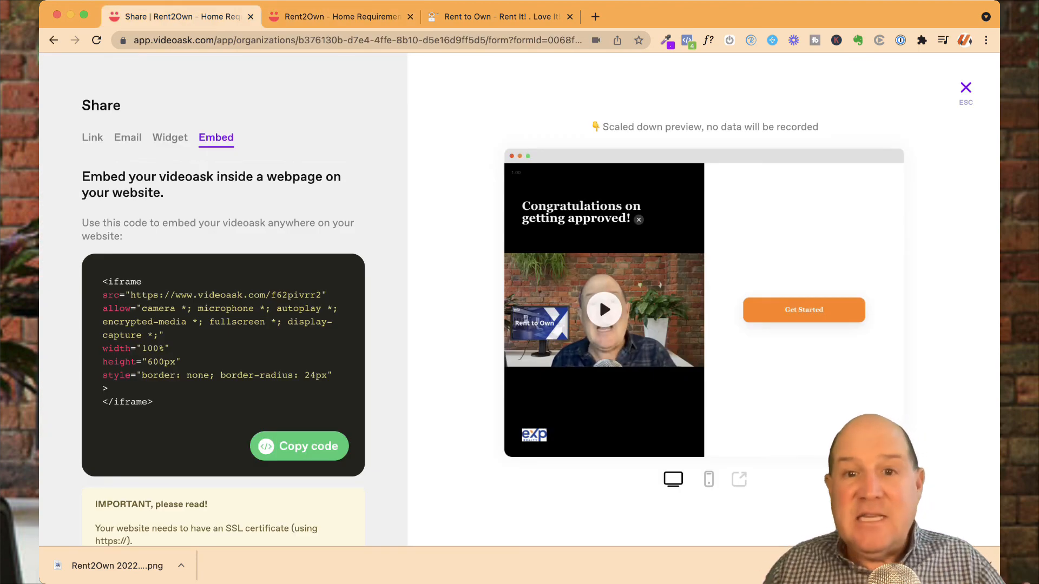